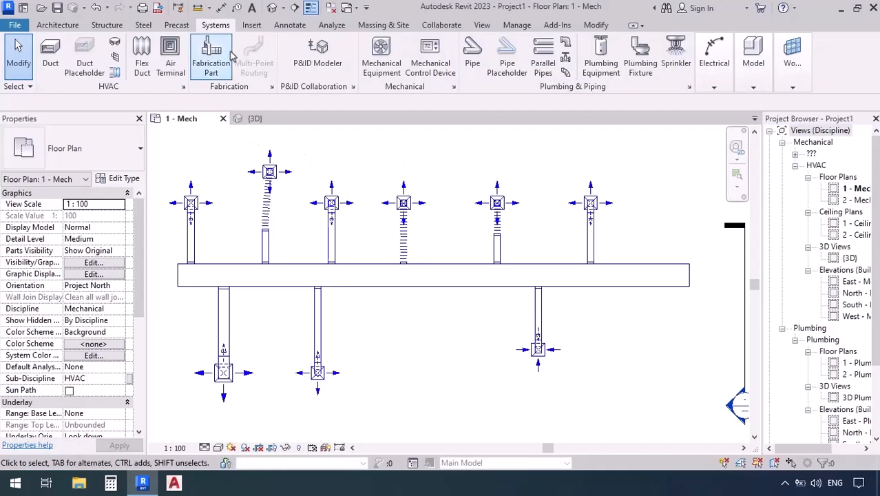
Start a flex duct with the Flex - Round type and review its type properties without changing them
{"action": "left_click", "coordinate": [142, 57]}
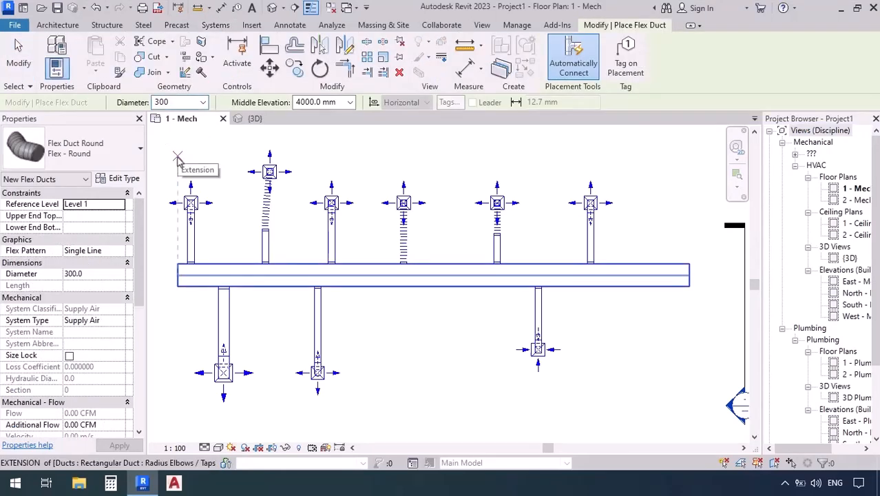
{"action": "left_click", "coordinate": [80, 144]}
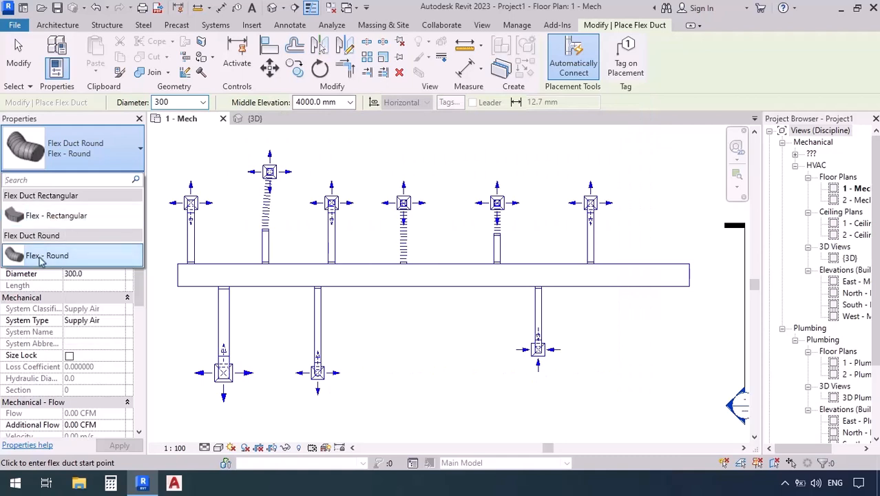
{"action": "mouse_move", "coordinate": [40, 259]}
{"action": "left_click", "coordinate": [57, 255]}
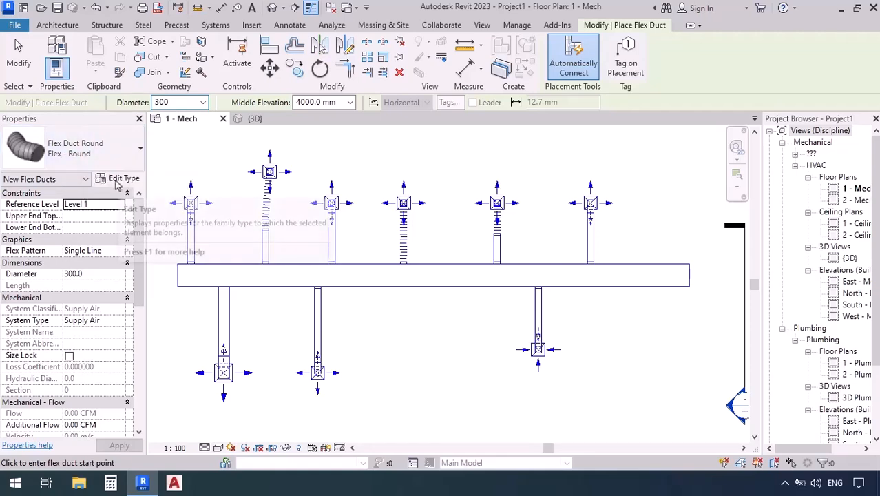
{"action": "left_click", "coordinate": [120, 178]}
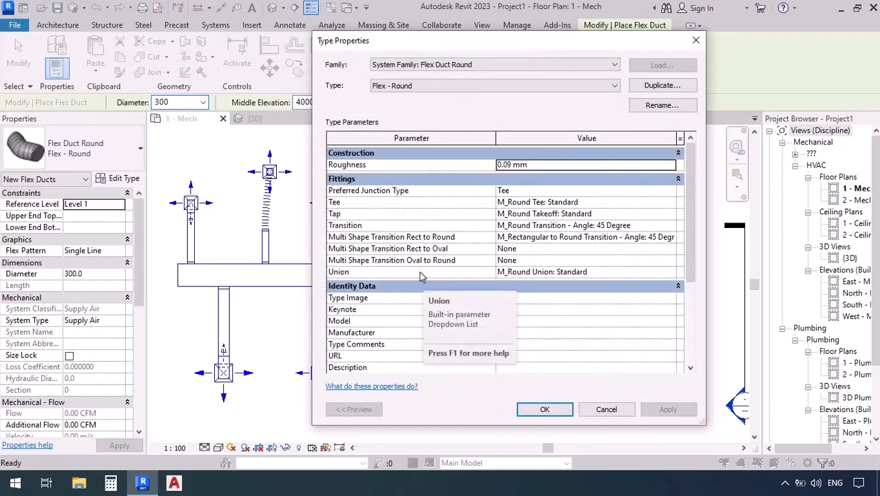
{"action": "left_click", "coordinate": [607, 409]}
Review the routing preferences of the rectangular duct type Radius Elbows / Taps for comparison, leaving them unedited
{"action": "left_click", "coordinate": [216, 25]}
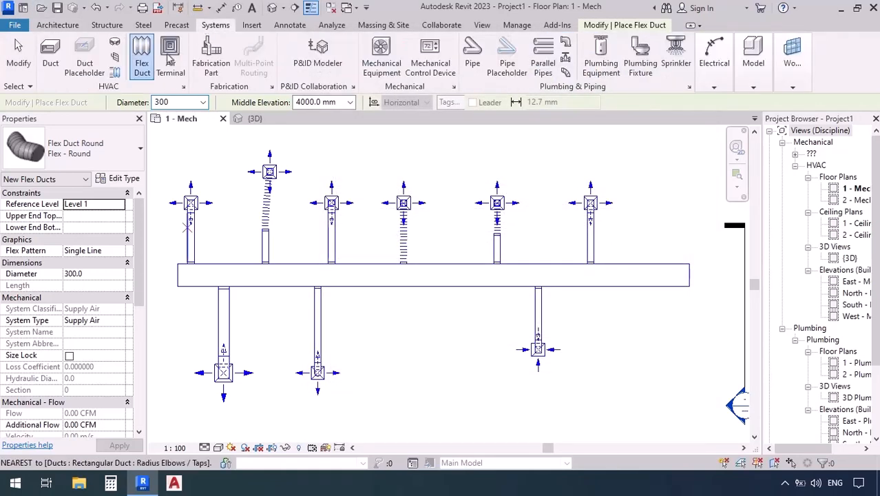
{"action": "left_click", "coordinate": [51, 55]}
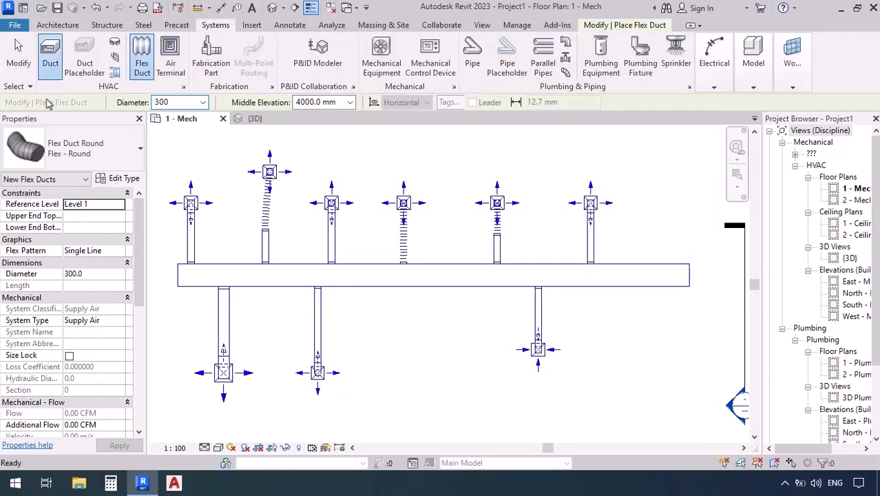
{"action": "left_click", "coordinate": [124, 180]}
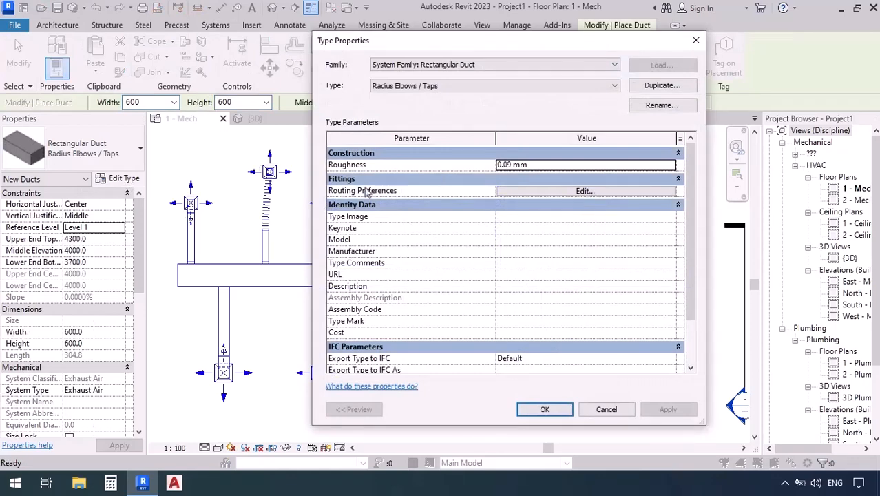
{"action": "left_click", "coordinate": [638, 194]}
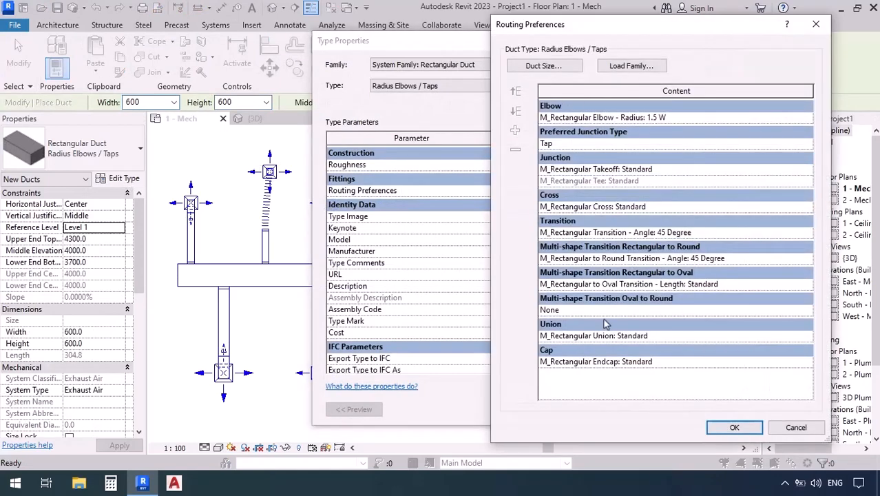
{"action": "left_click", "coordinate": [791, 428]}
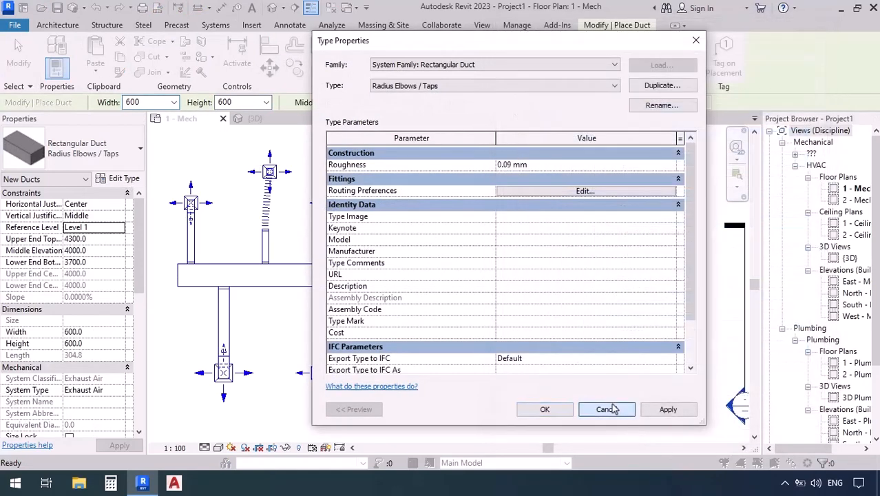
{"action": "left_click", "coordinate": [609, 409]}
Duplicate the Flex - Round flex duct type under the name "Flex - Round-Tap"
{"action": "left_click", "coordinate": [215, 26]}
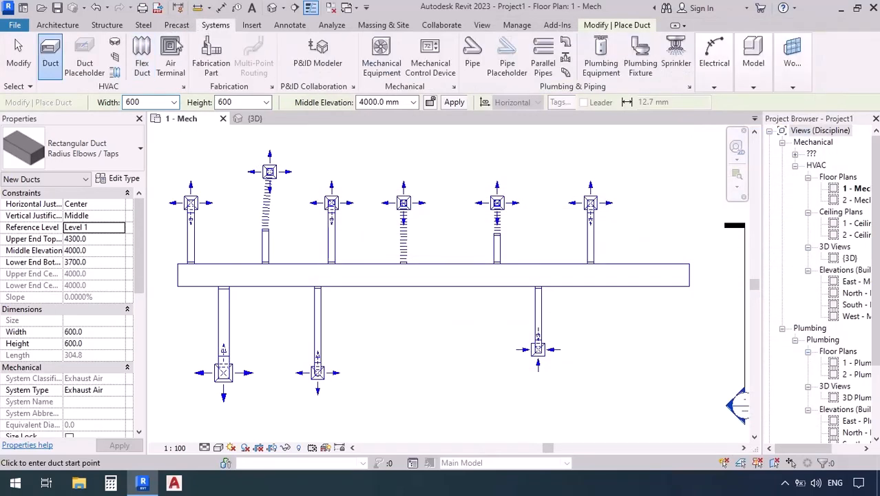
{"action": "left_click", "coordinate": [141, 56]}
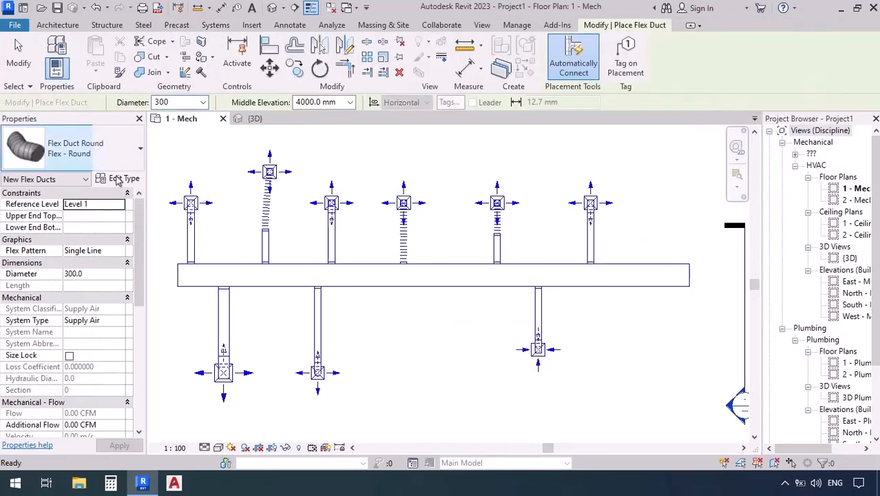
{"action": "left_click", "coordinate": [117, 179]}
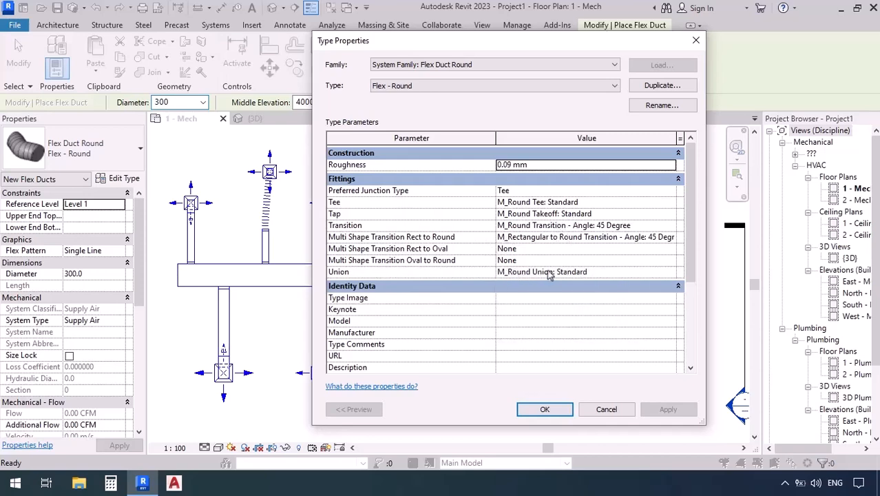
{"action": "left_click", "coordinate": [660, 87]}
{"action": "left_click", "coordinate": [480, 277]}
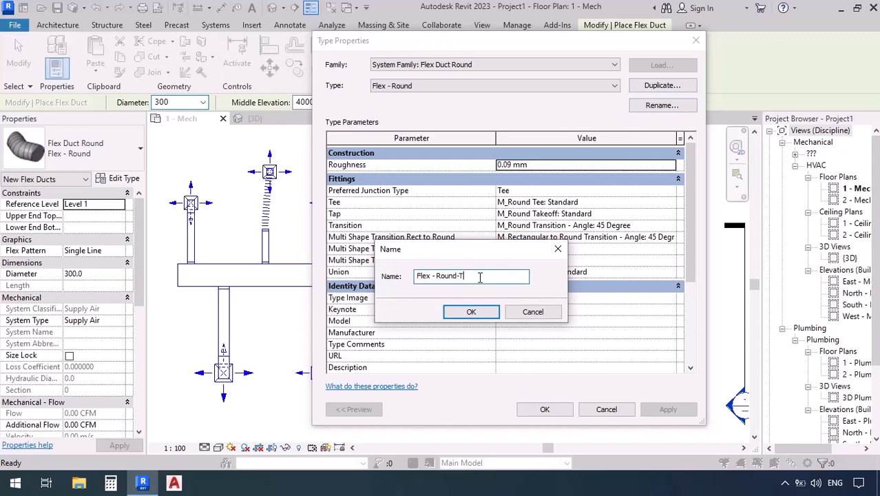
{"action": "left_click", "coordinate": [468, 311]}
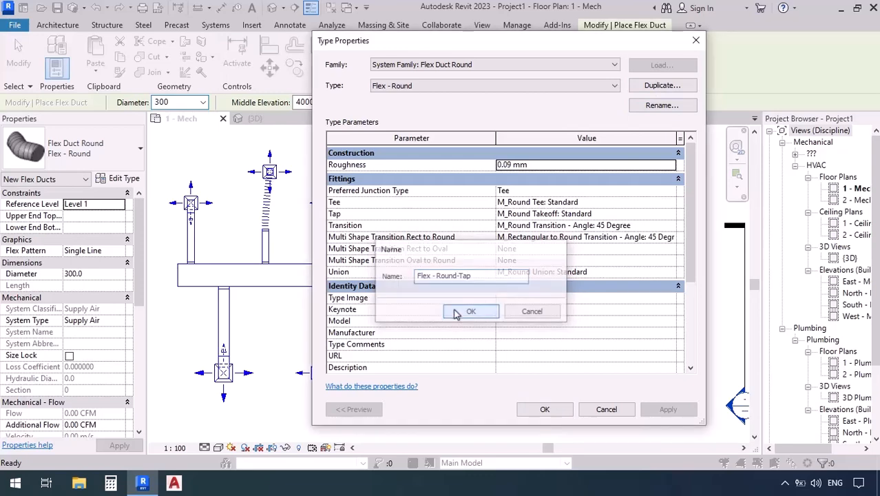
Set the preferred junction type of Flex - Round-Tap to Tap
{"action": "left_click", "coordinate": [673, 197]}
{"action": "left_click", "coordinate": [669, 190]}
{"action": "left_click", "coordinate": [505, 215]}
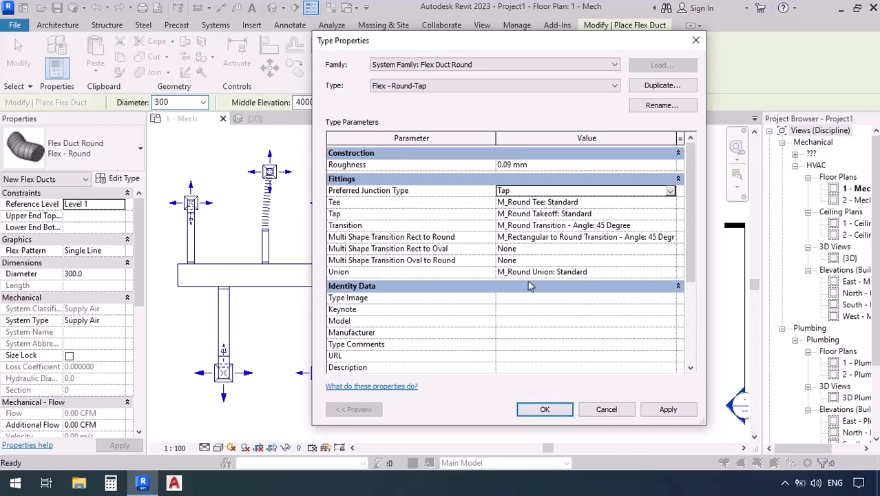
Rename the original Flex - Round type to "Flex - Round - Tee" and accept the type properties
{"action": "left_click", "coordinate": [440, 86]}
{"action": "left_click", "coordinate": [407, 98]}
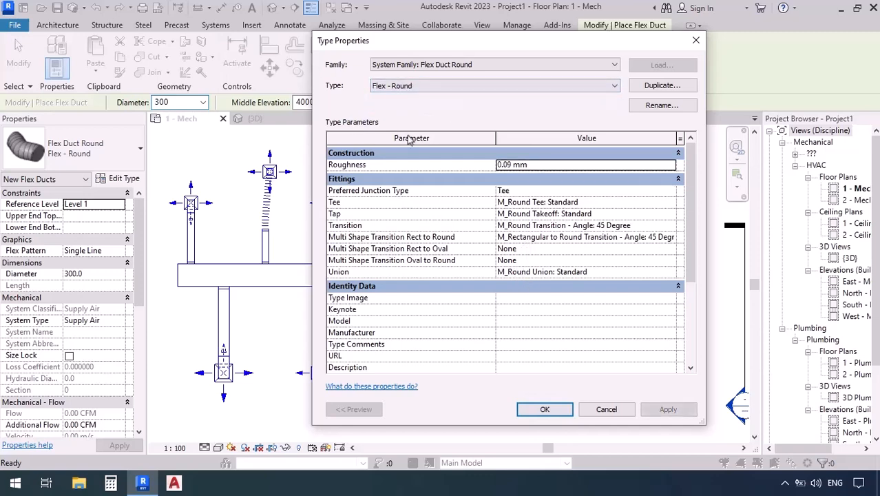
{"action": "left_click", "coordinate": [662, 106]}
{"action": "left_click", "coordinate": [703, 289]}
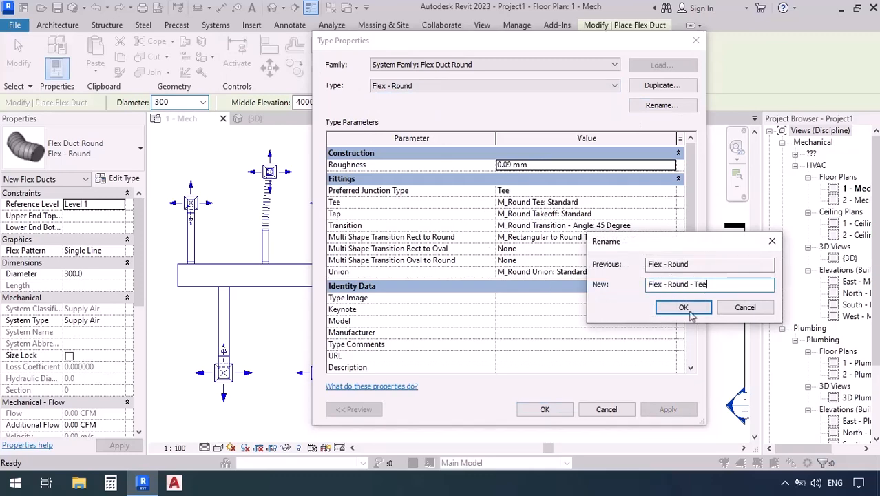
{"action": "left_click", "coordinate": [684, 308]}
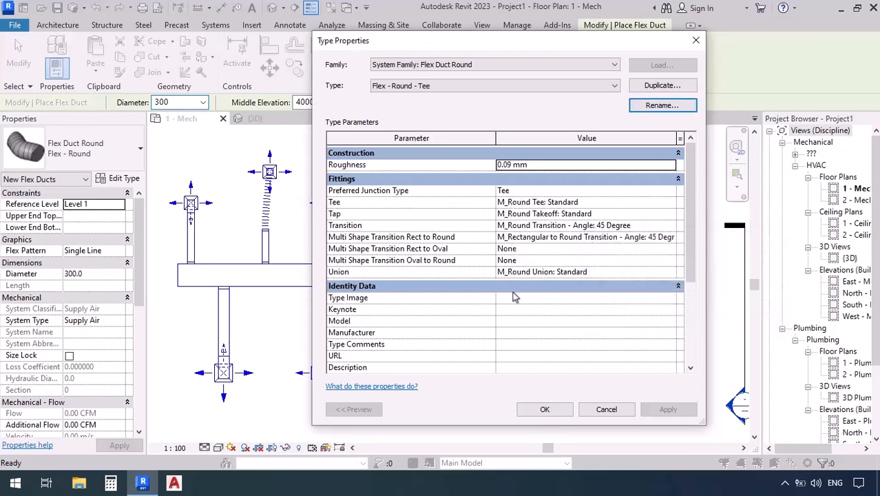
{"action": "left_click", "coordinate": [545, 409]}
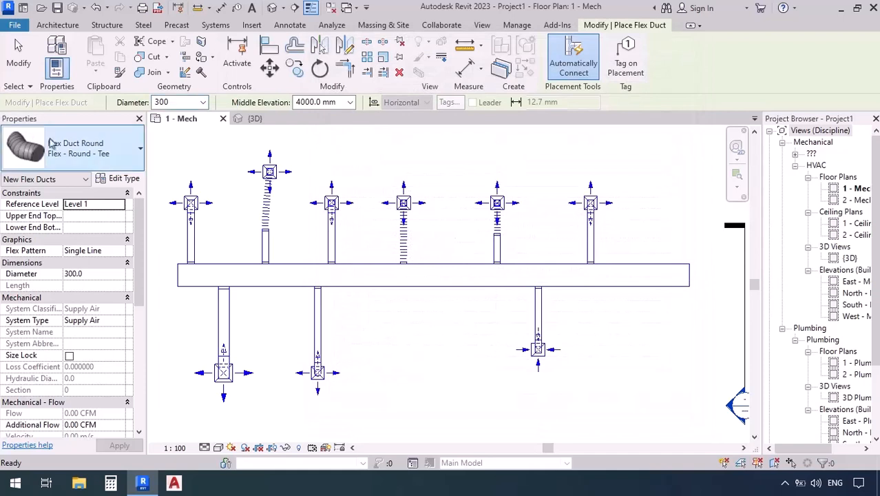
Draw a 300 mm Flex - Round - Tee flex duct at 4000 mm elevation from the main duct's centreline, straight down in plan
{"action": "left_click", "coordinate": [103, 165]}
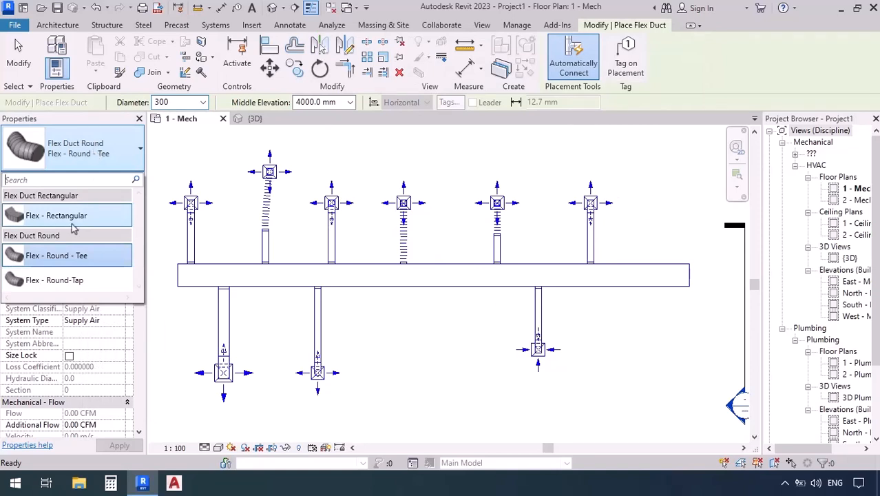
{"action": "left_click", "coordinate": [82, 264]}
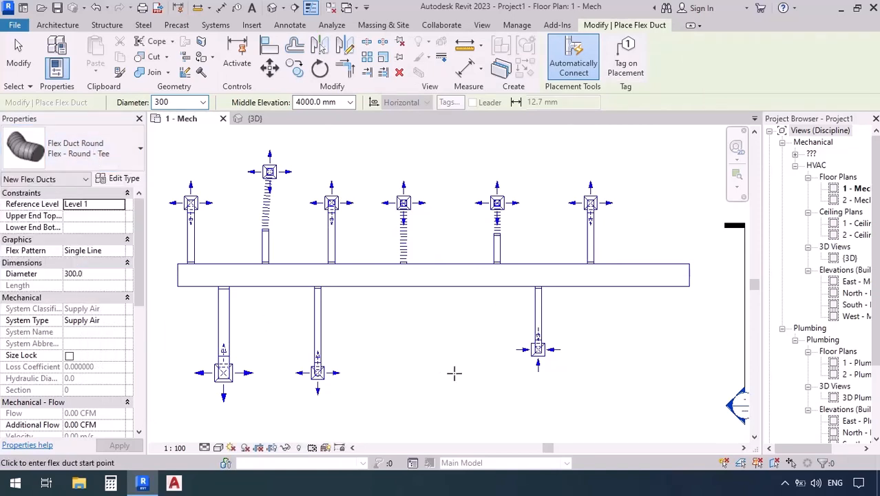
{"action": "left_click", "coordinate": [444, 274]}
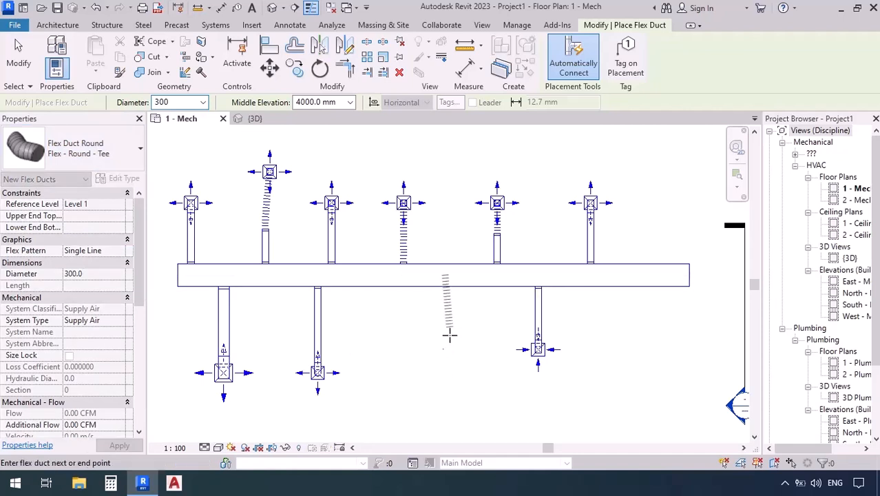
{"action": "left_click", "coordinate": [445, 384]}
{"action": "key", "text": "Escape"}
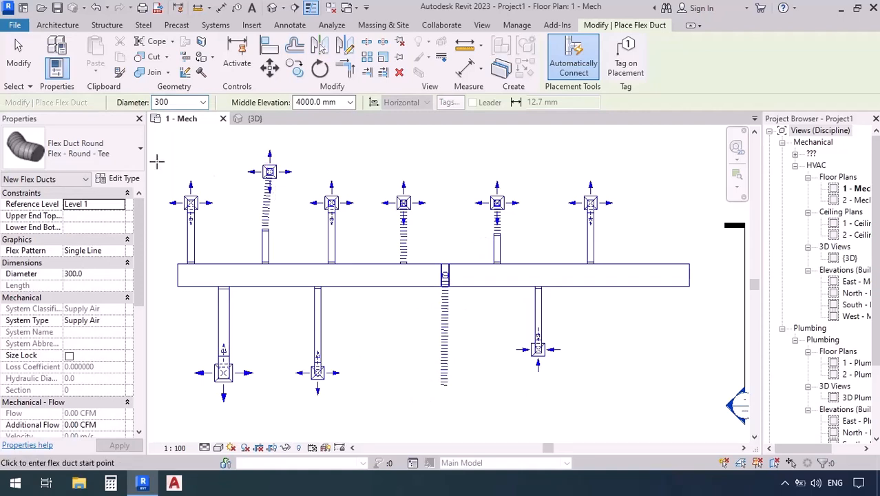
Draw a parallel 300 mm Flex - Round-Tap flex duct from the main duct, ending level with the tee-type flex duct's free end
{"action": "left_click", "coordinate": [42, 148]}
{"action": "left_click", "coordinate": [55, 280]}
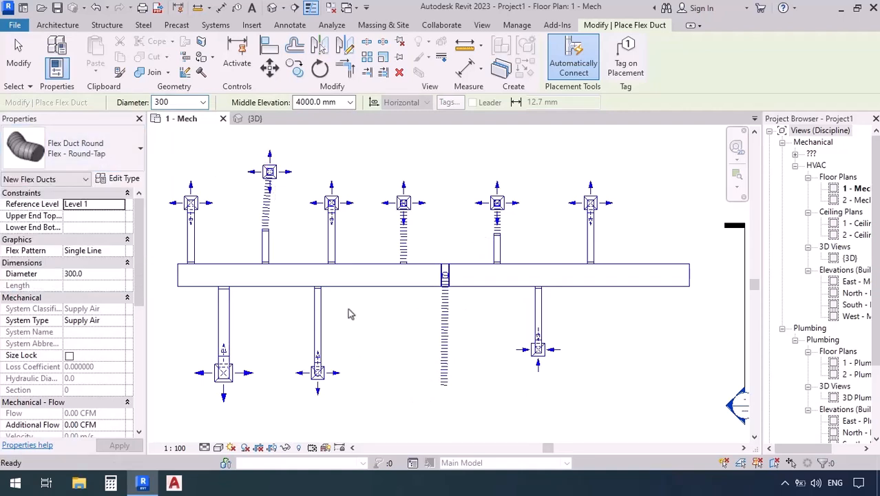
{"action": "left_click", "coordinate": [373, 276]}
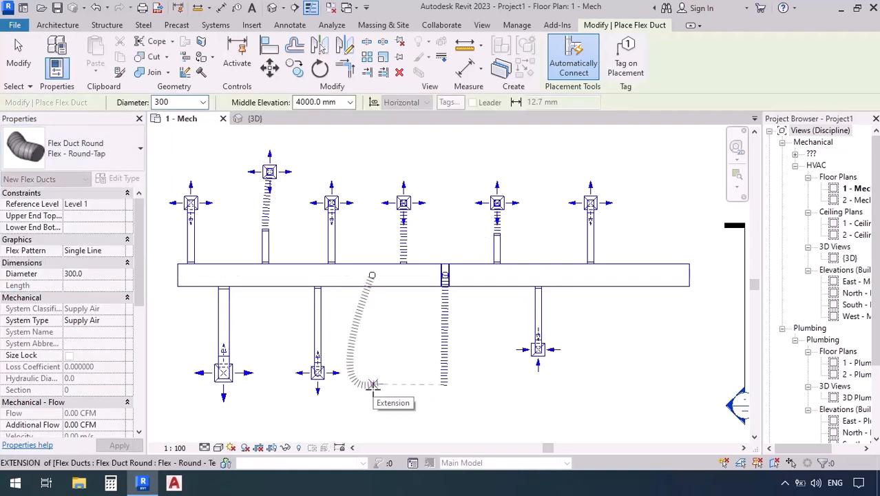
{"action": "left_click", "coordinate": [373, 385]}
{"action": "key", "text": "Escape"}
{"action": "key", "text": "Escape"}
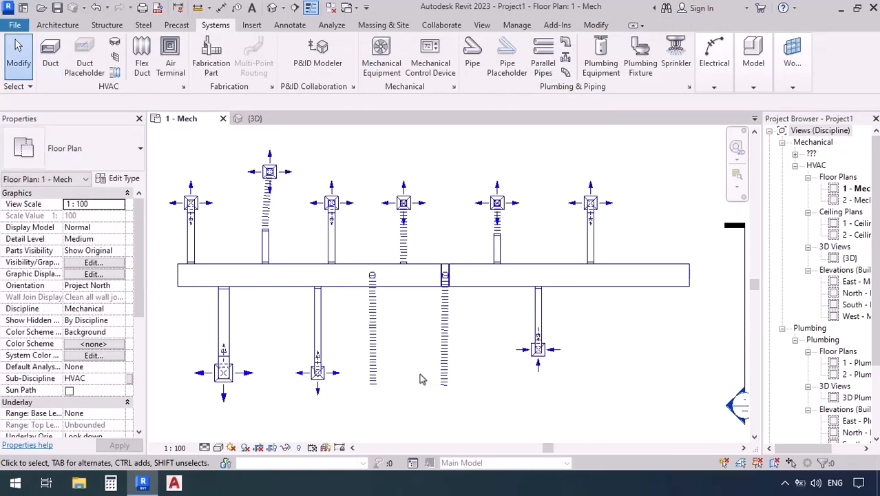
Examine in the 3D view how the tap-type and tee-type flex ducts connect to the main duct
{"action": "left_click", "coordinate": [253, 118]}
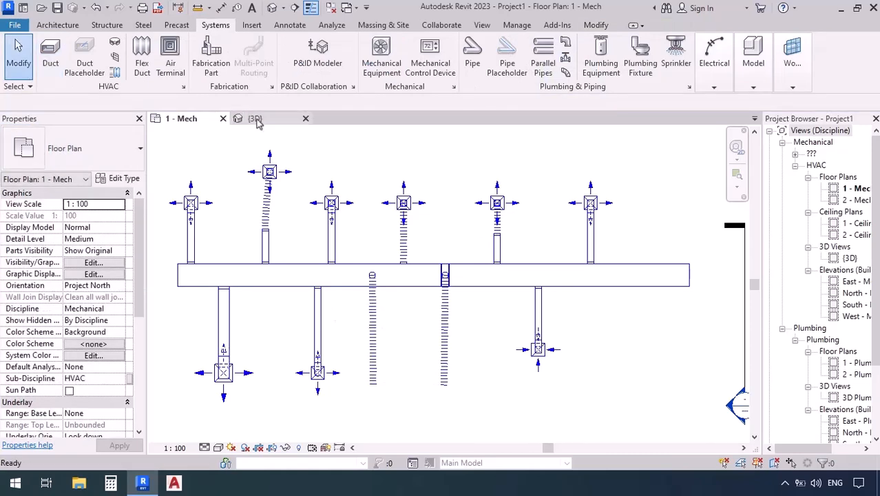
{"action": "scroll", "coordinate": [396, 325], "scroll_direction": "down", "scroll_amount": 5}
{"action": "scroll", "coordinate": [462, 273], "scroll_direction": "up", "scroll_amount": 8}
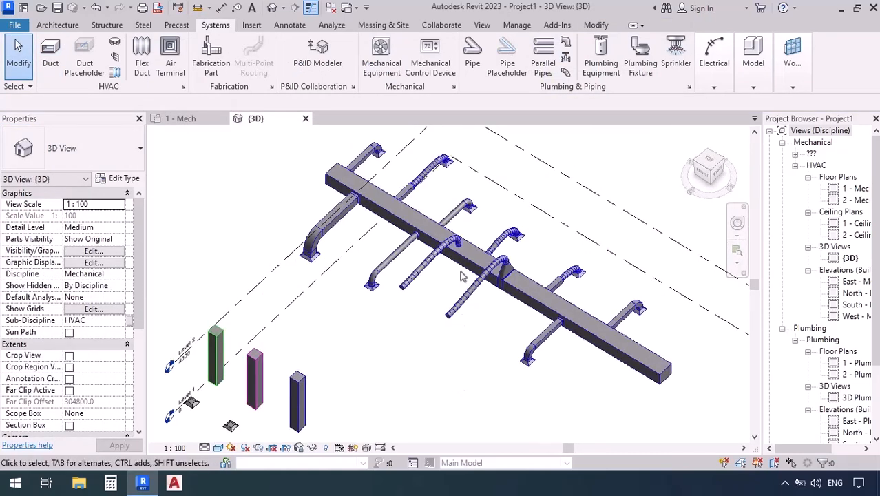
{"action": "scroll", "coordinate": [460, 268], "scroll_direction": "up", "scroll_amount": 1}
{"action": "middle_click_drag", "start_coordinate": [441, 274], "coordinate": [422, 316]}
{"action": "scroll", "coordinate": [420, 231], "scroll_direction": "up", "scroll_amount": 2}
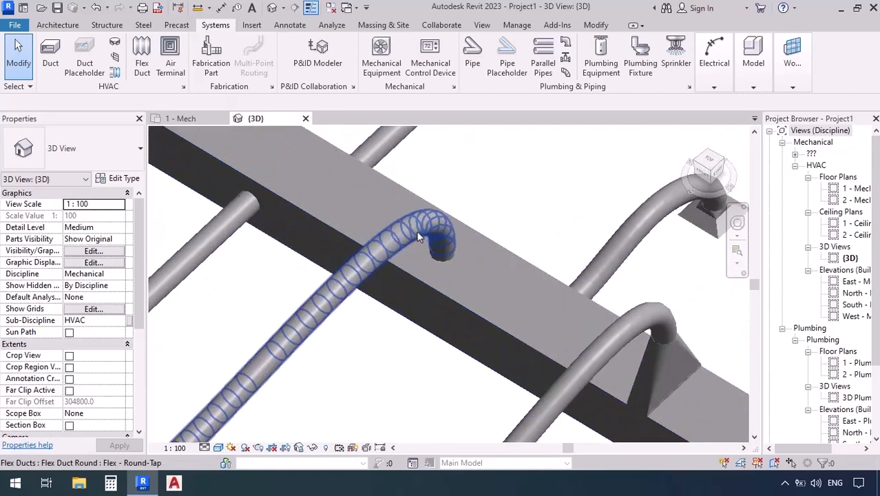
{"action": "scroll", "coordinate": [451, 268], "scroll_direction": "down", "scroll_amount": 3}
{"action": "scroll", "coordinate": [557, 356], "scroll_direction": "up", "scroll_amount": 2}
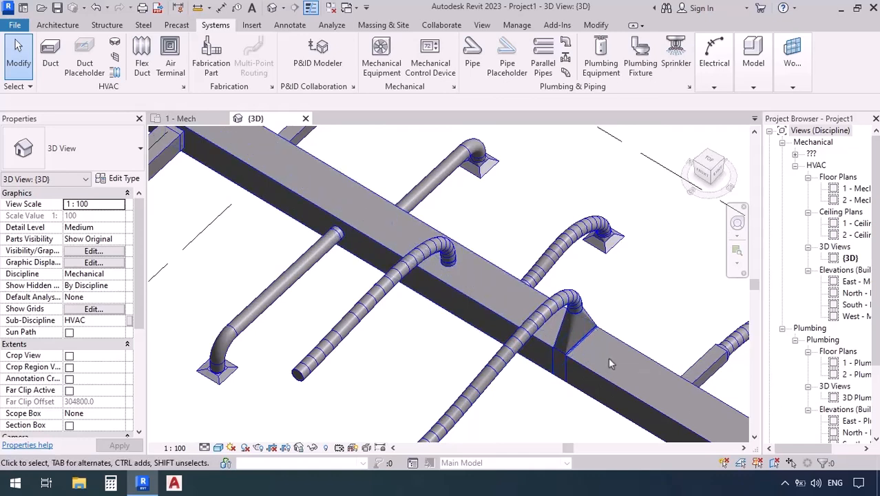
{"action": "scroll", "coordinate": [490, 300], "scroll_direction": "down", "scroll_amount": 2}
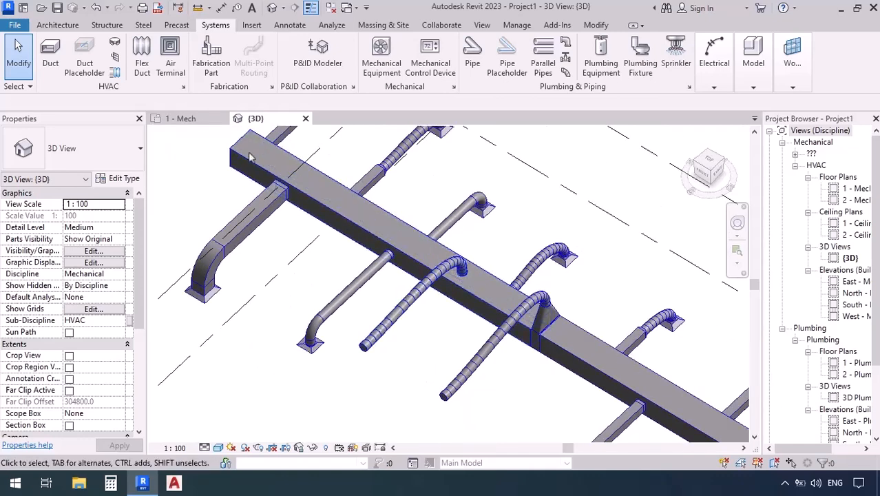
Return to the 1 - Mech floor plan and check the main duct's middle elevation against the flex duct placement elevation
{"action": "left_click", "coordinate": [183, 119]}
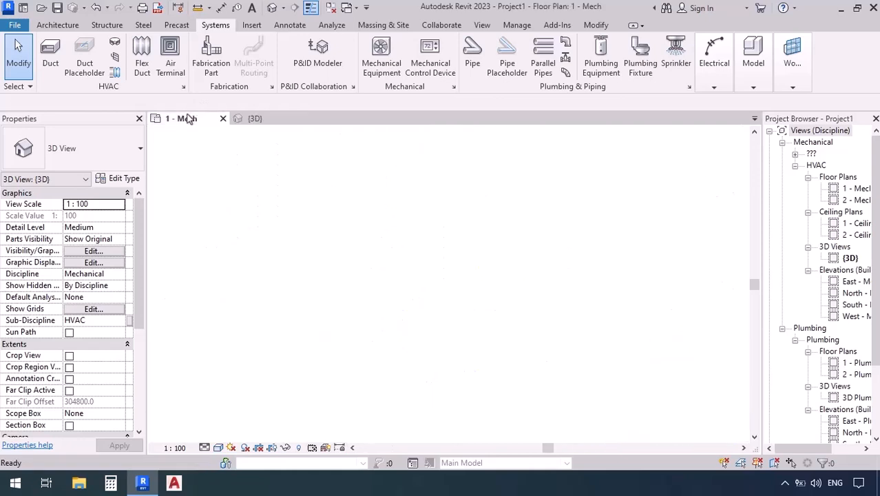
{"action": "left_click", "coordinate": [144, 65]}
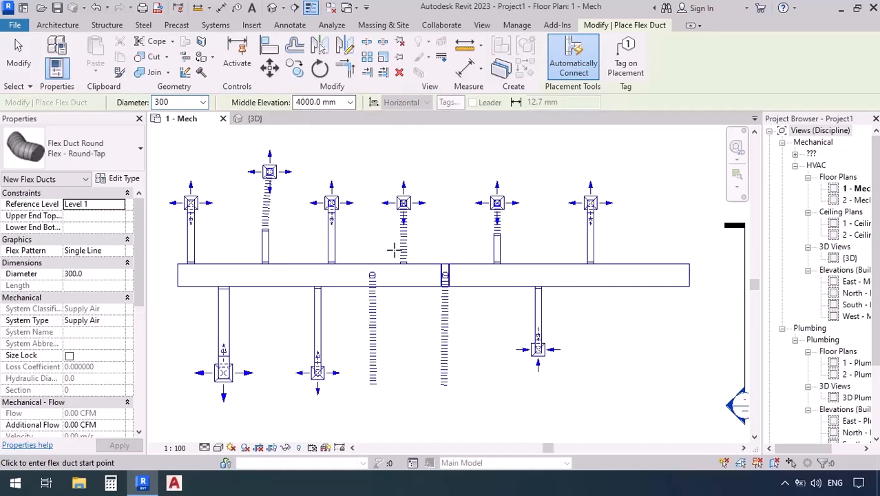
{"action": "key", "text": "Escape"}
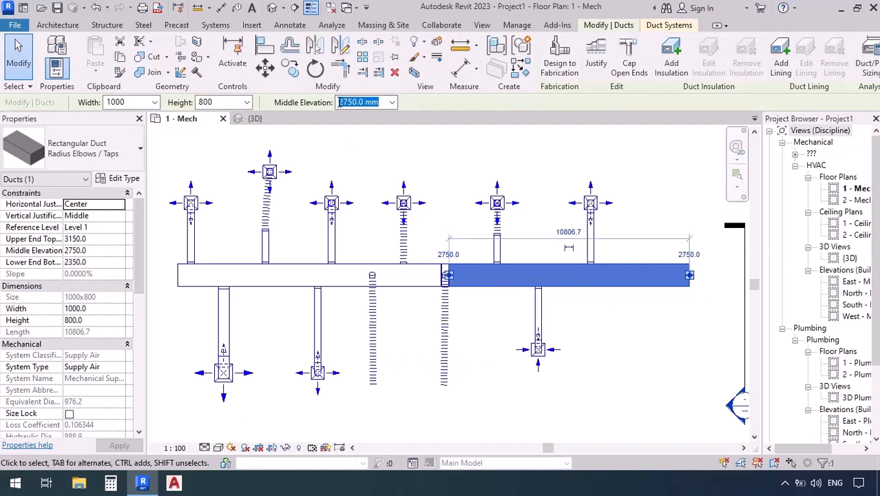
{"action": "left_click", "coordinate": [558, 178]}
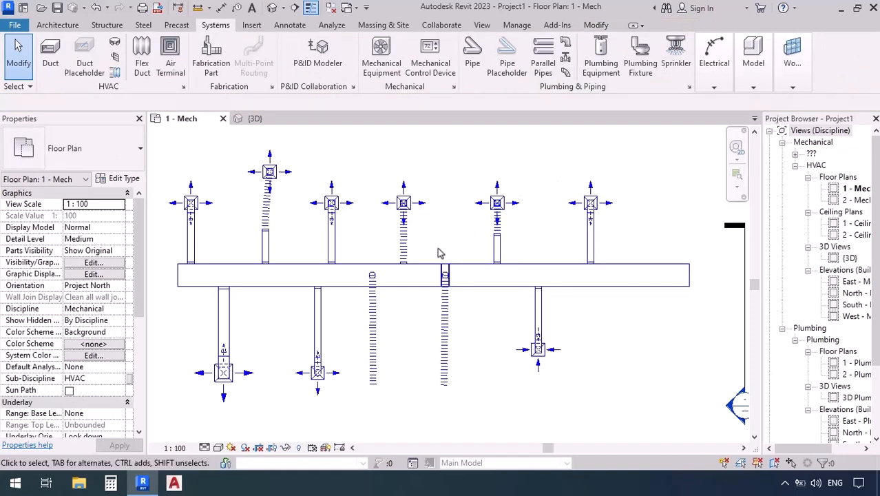
Recheck the flex duct connections to the main duct in the 3D view and return to the 1 - Mech floor plan
{"action": "left_click", "coordinate": [255, 119]}
{"action": "scroll", "coordinate": [499, 286], "scroll_direction": "up", "scroll_amount": 5}
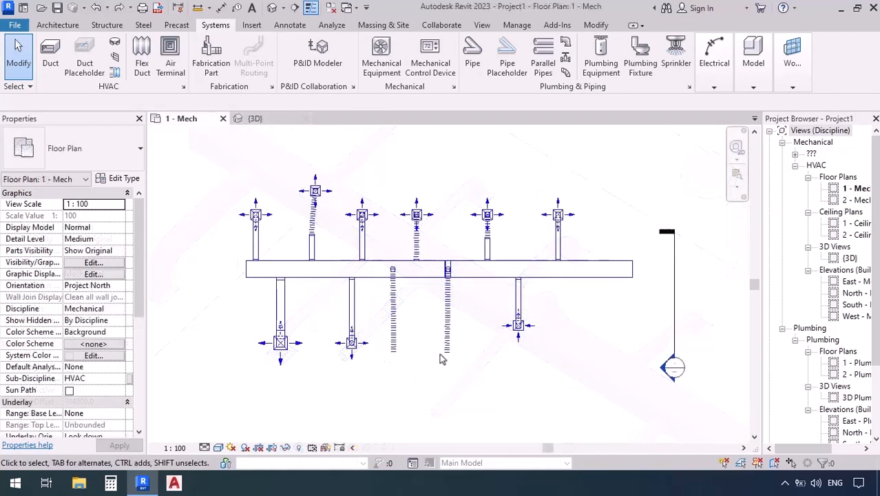
{"action": "scroll", "coordinate": [472, 353], "scroll_direction": "up", "scroll_amount": 1}
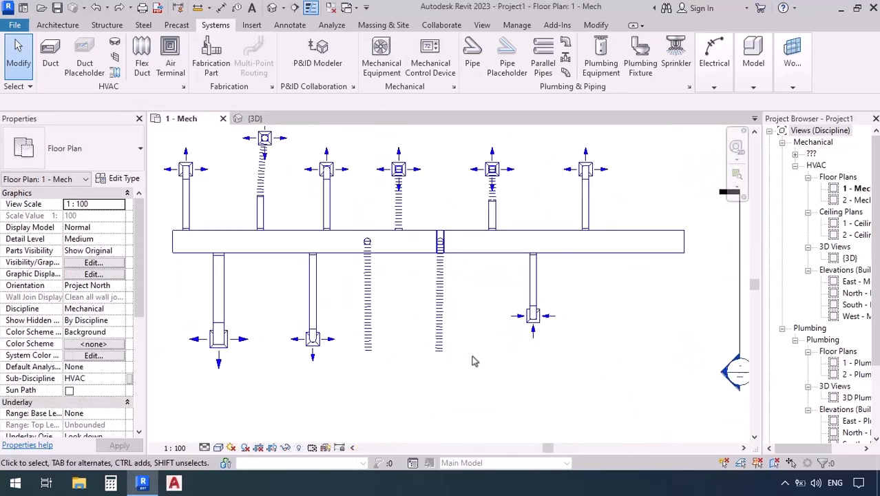
{"action": "left_click", "coordinate": [143, 67]}
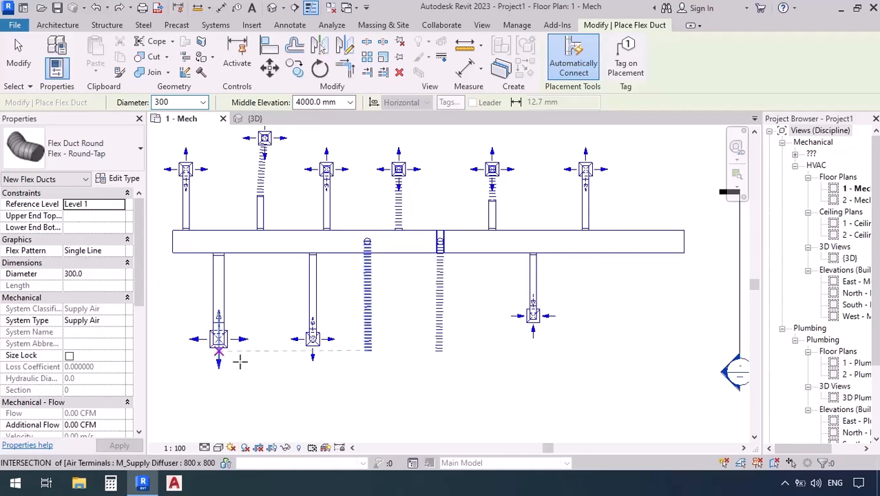
{"action": "key", "text": "Escape"}
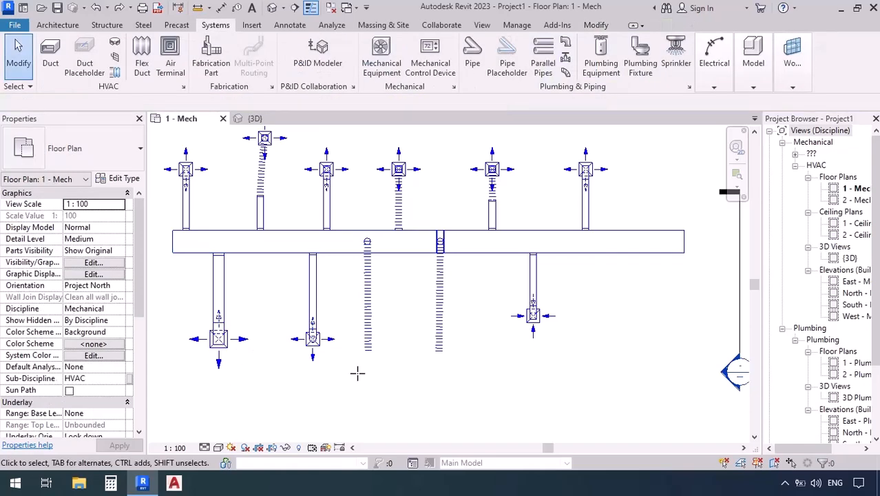
Set the Flex Pattern of the Flex - Round-Tap flex duct below the main duct to Circle and inspect its plan display
{"action": "left_click", "coordinate": [370, 352]}
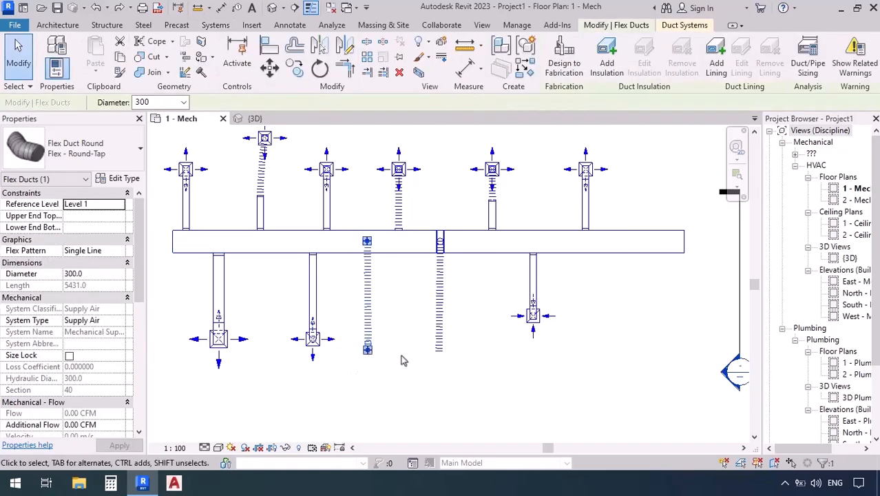
{"action": "left_click", "coordinate": [121, 253]}
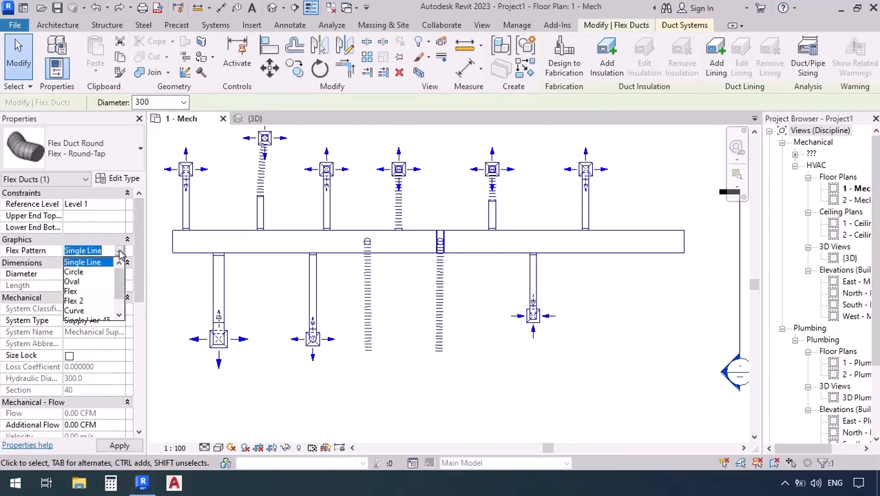
{"action": "scroll", "coordinate": [114, 297], "scroll_direction": "down", "scroll_amount": 1}
{"action": "scroll", "coordinate": [114, 296], "scroll_direction": "up", "scroll_amount": 1}
{"action": "left_click", "coordinate": [72, 273]}
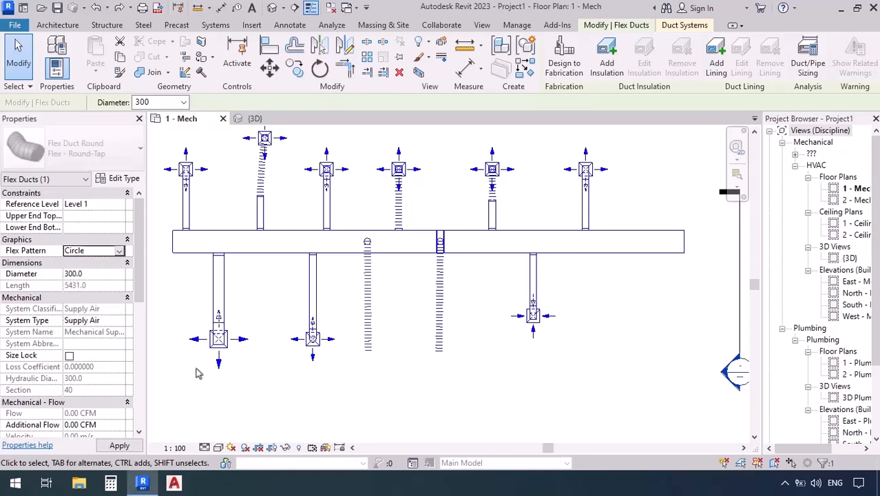
{"action": "scroll", "coordinate": [326, 348], "scroll_direction": "up", "scroll_amount": 3}
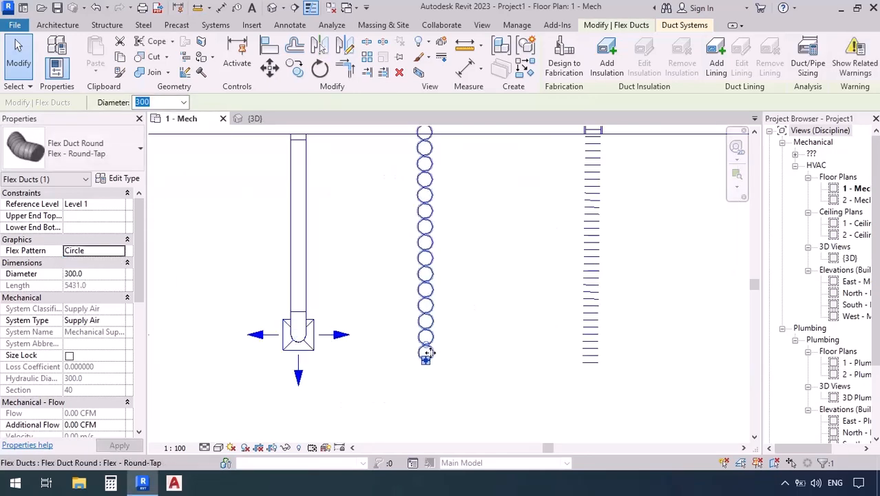
{"action": "scroll", "coordinate": [368, 388], "scroll_direction": "down", "scroll_amount": 2}
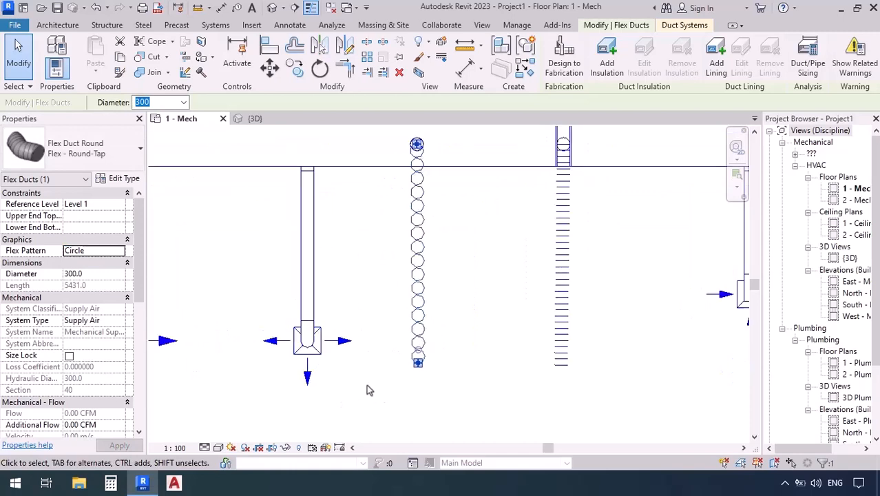
Try the Oval and Flex patterns on the selected tap-type flex duct
{"action": "left_click", "coordinate": [120, 251]}
{"action": "left_click", "coordinate": [90, 285]}
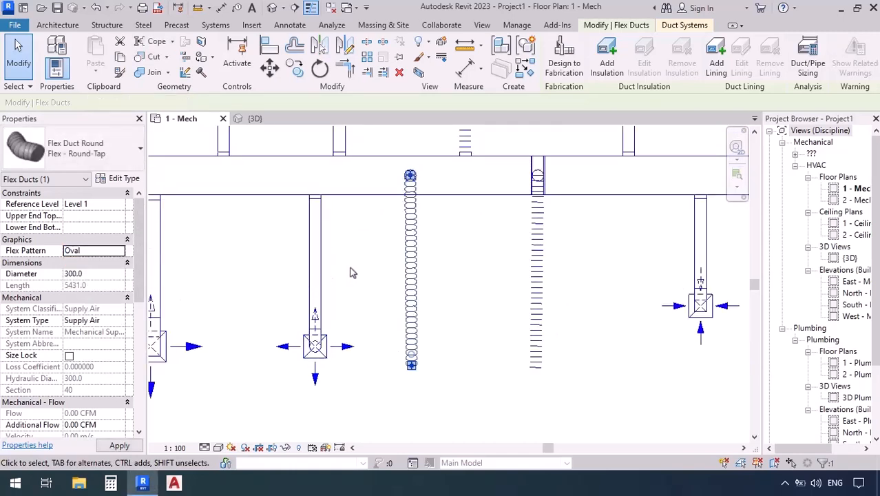
{"action": "left_click", "coordinate": [103, 250]}
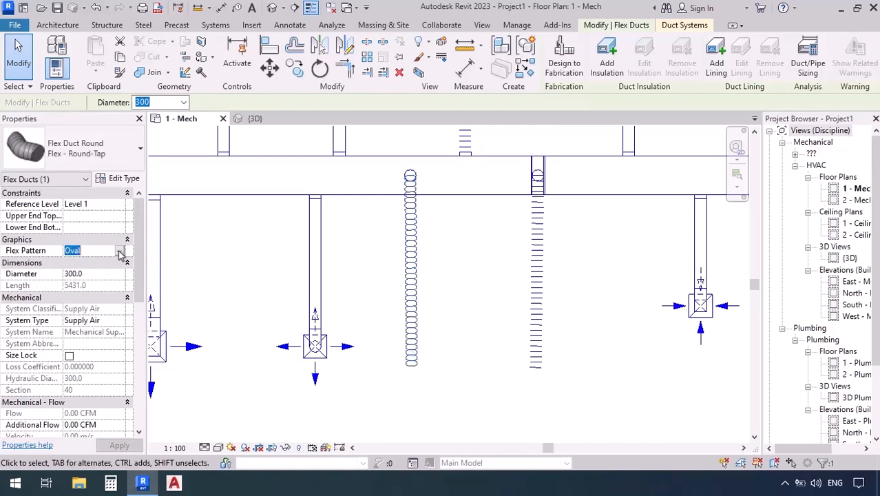
{"action": "left_click", "coordinate": [120, 251]}
{"action": "left_click", "coordinate": [90, 297]}
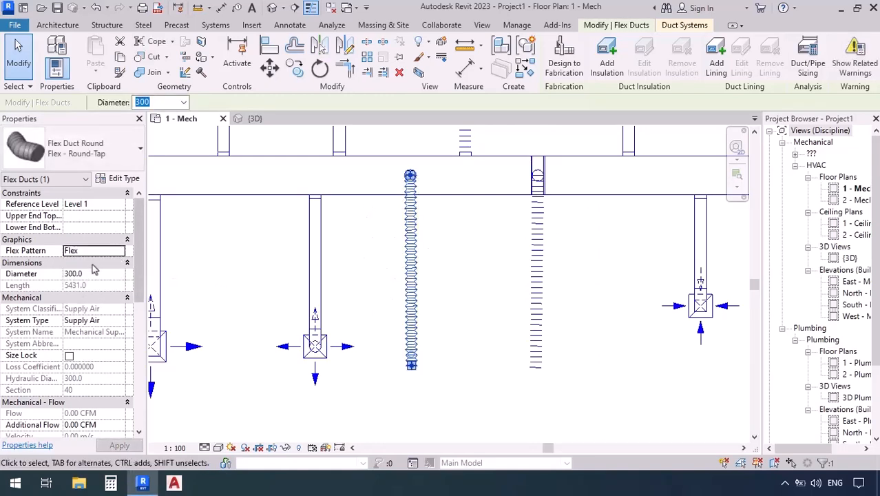
Try the Flex 2 and Curve patterns on the selected tap-type flex duct
{"action": "left_click", "coordinate": [120, 251]}
{"action": "left_click", "coordinate": [75, 301]}
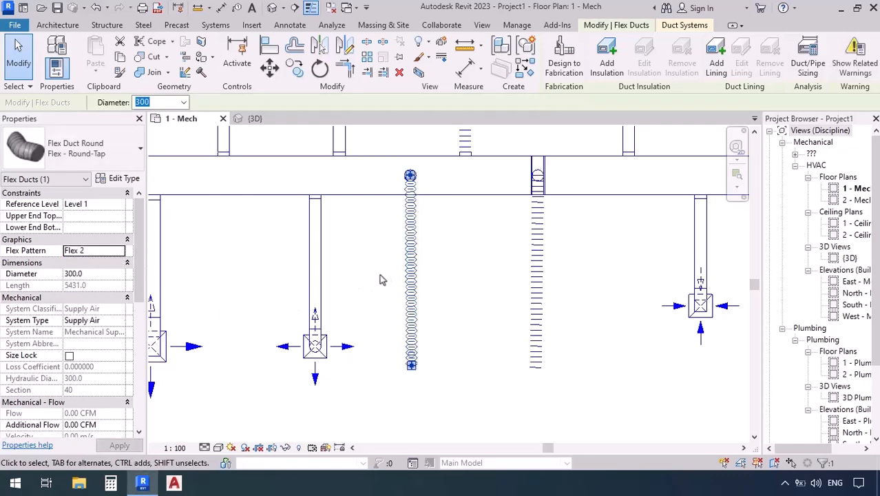
{"action": "scroll", "coordinate": [396, 279], "scroll_direction": "up", "scroll_amount": 2}
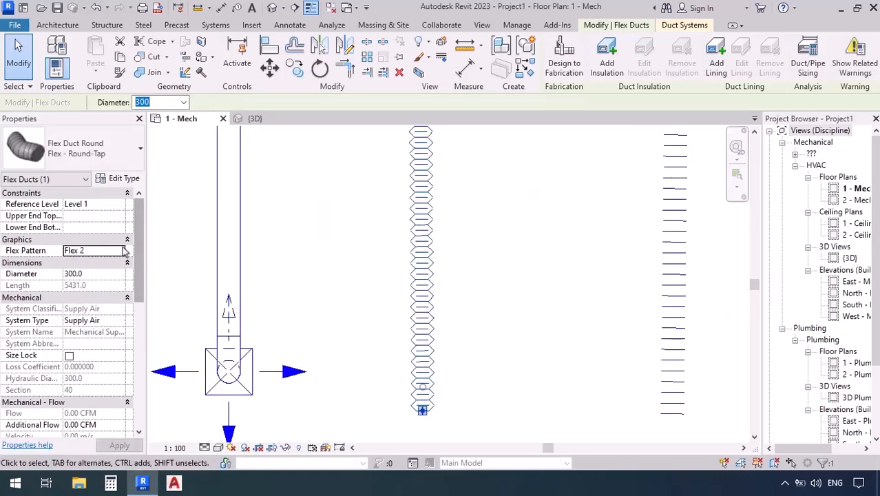
{"action": "left_click", "coordinate": [121, 252]}
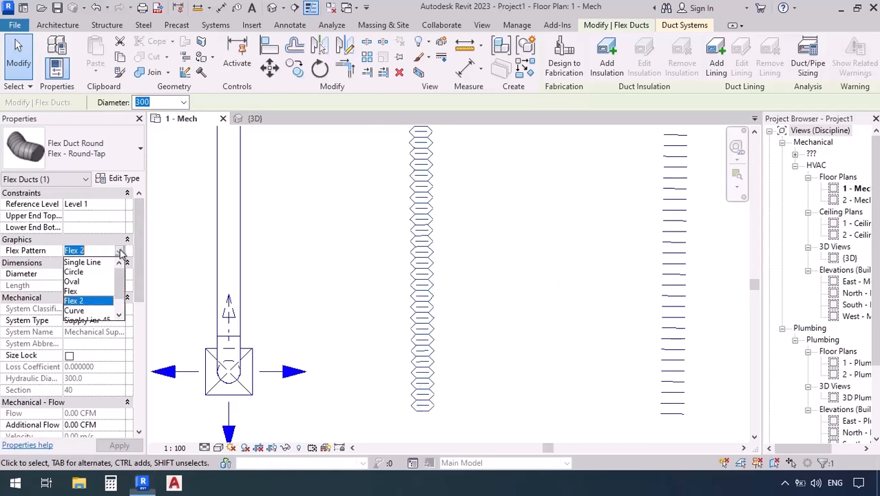
{"action": "scroll", "coordinate": [75, 298], "scroll_direction": "down", "scroll_amount": 2}
{"action": "left_click", "coordinate": [77, 294]}
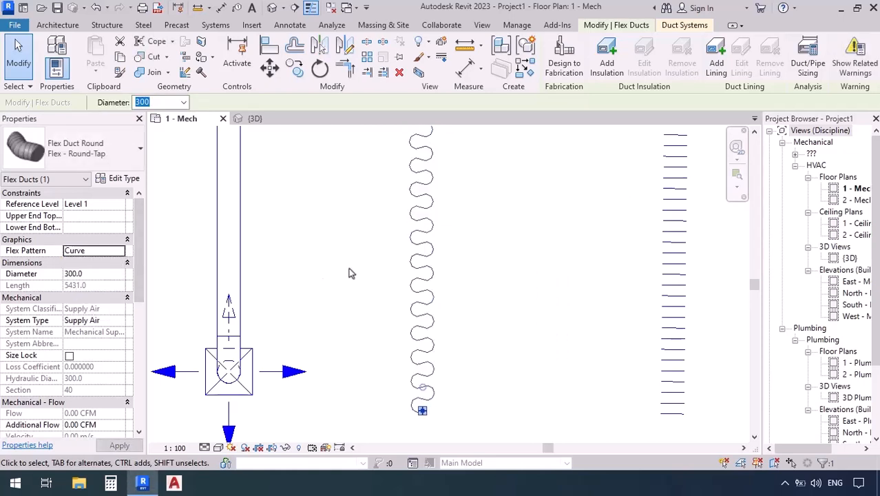
Try the Single Line 45 pattern on the tap-type flex duct, restore its Flex Pattern to Single Line, and deselect it
{"action": "left_click", "coordinate": [120, 251]}
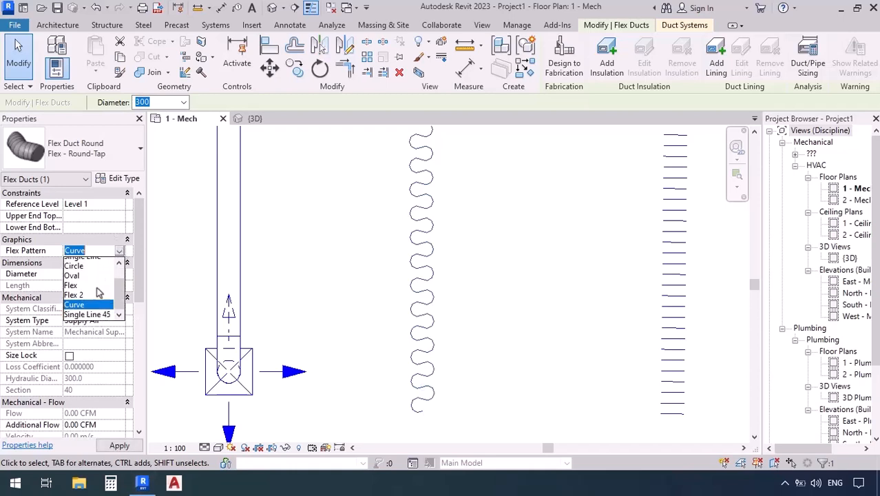
{"action": "left_click", "coordinate": [80, 301]}
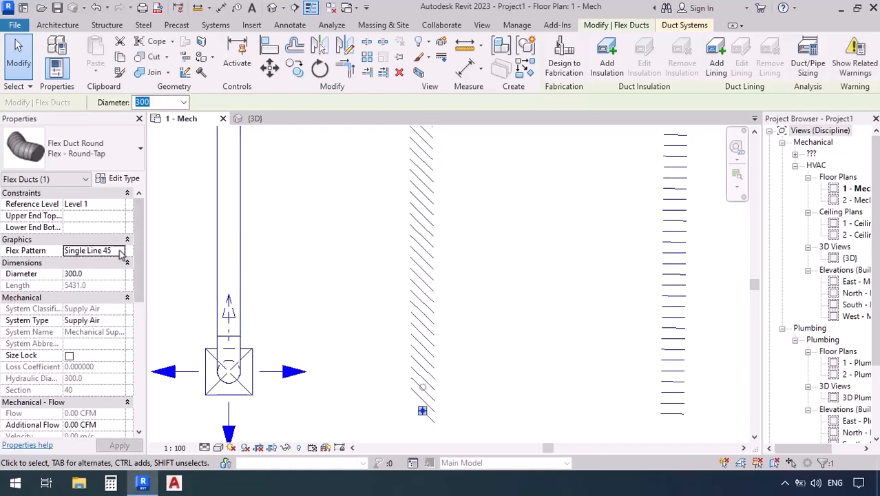
{"action": "left_click", "coordinate": [121, 251]}
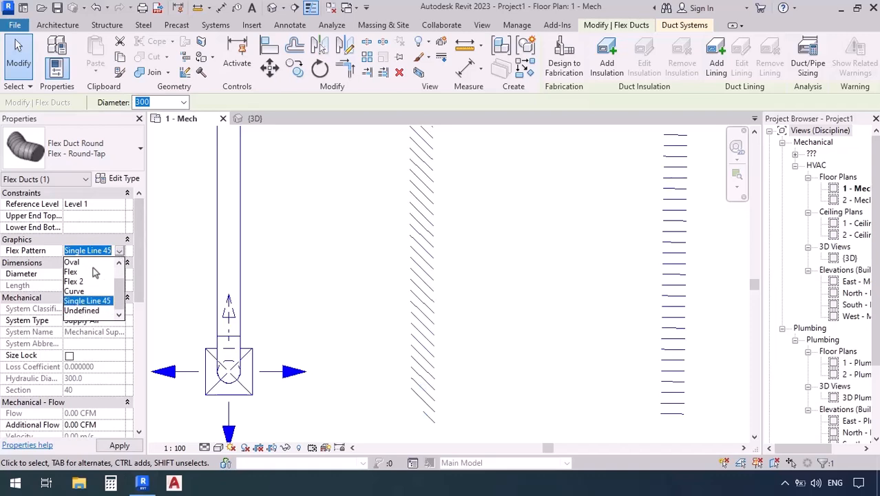
{"action": "scroll", "coordinate": [71, 284], "scroll_direction": "up", "scroll_amount": 1}
{"action": "left_click", "coordinate": [80, 262]}
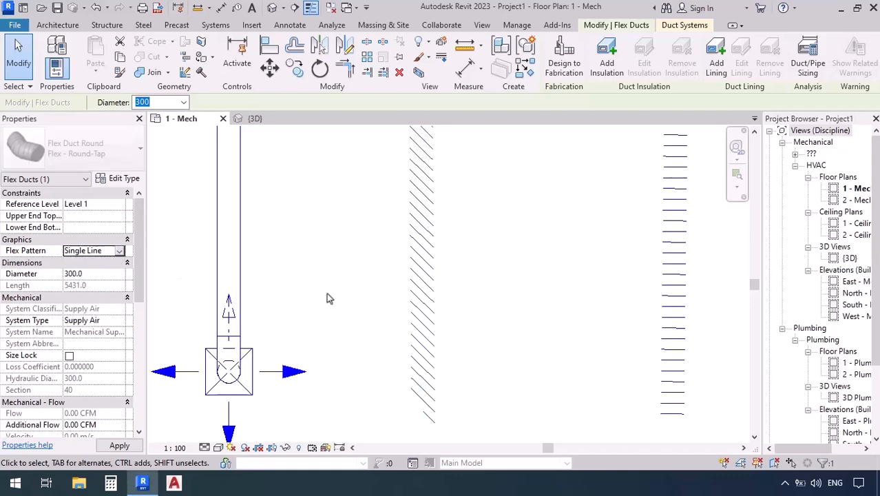
{"action": "scroll", "coordinate": [378, 300], "scroll_direction": "down", "scroll_amount": 3}
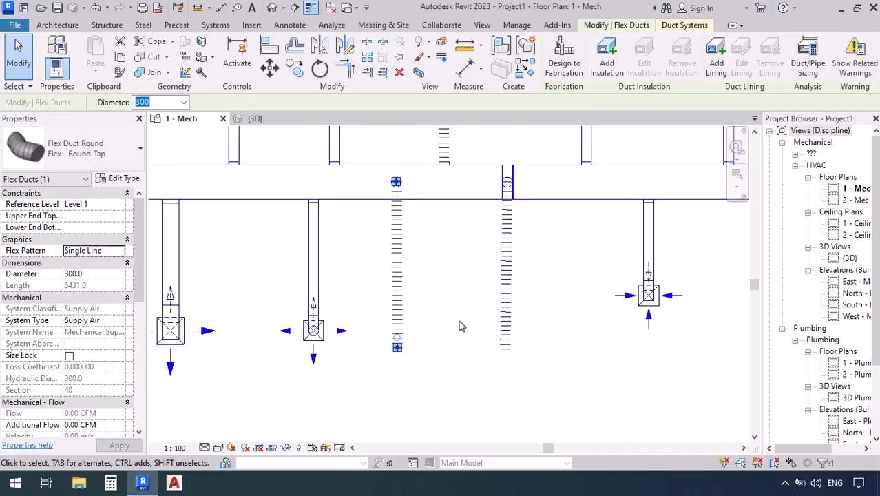
{"action": "left_click", "coordinate": [459, 321]}
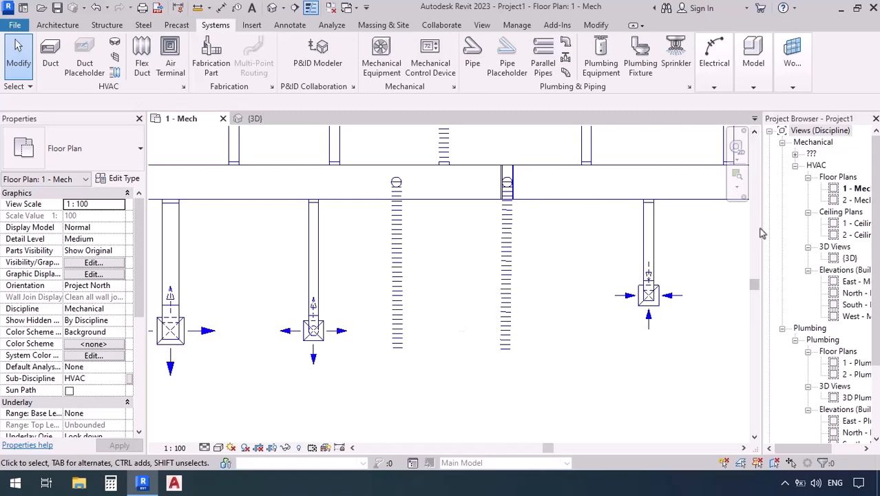
Widen the Project Browser and expand Families down to the types of the Duct System family
{"action": "left_click_drag", "start_coordinate": [760, 230], "coordinate": [721, 228]}
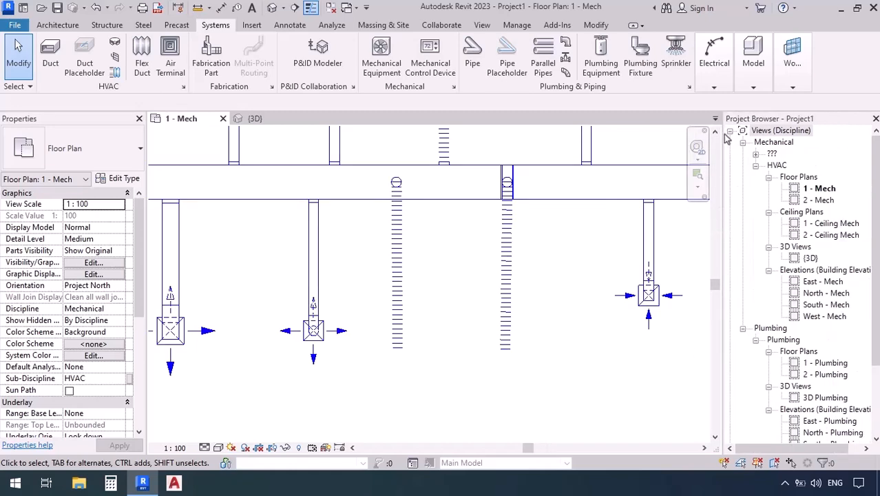
{"action": "scroll", "coordinate": [789, 413], "scroll_direction": "down", "scroll_amount": 1}
{"action": "scroll", "coordinate": [789, 414], "scroll_direction": "down", "scroll_amount": 2}
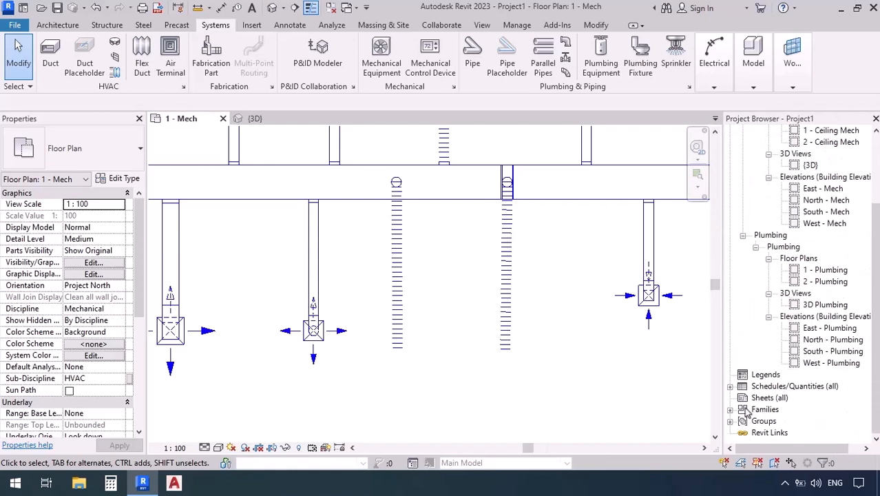
{"action": "left_click", "coordinate": [731, 409]}
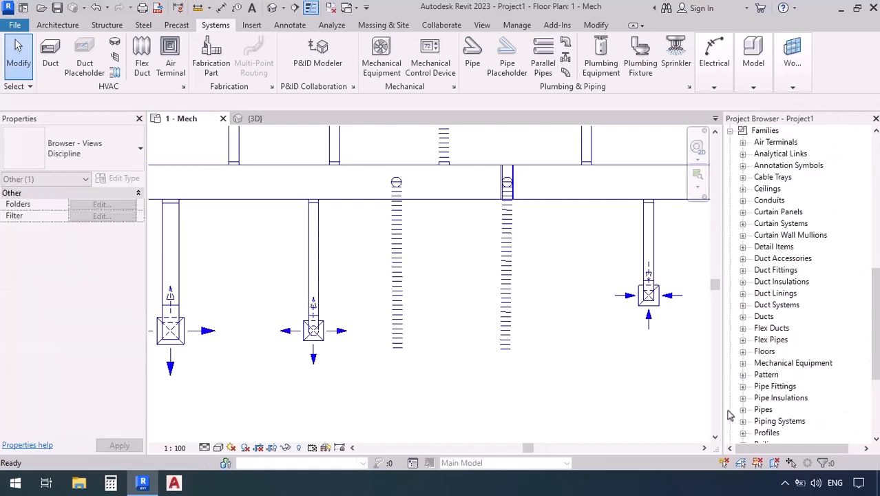
{"action": "left_click", "coordinate": [743, 305]}
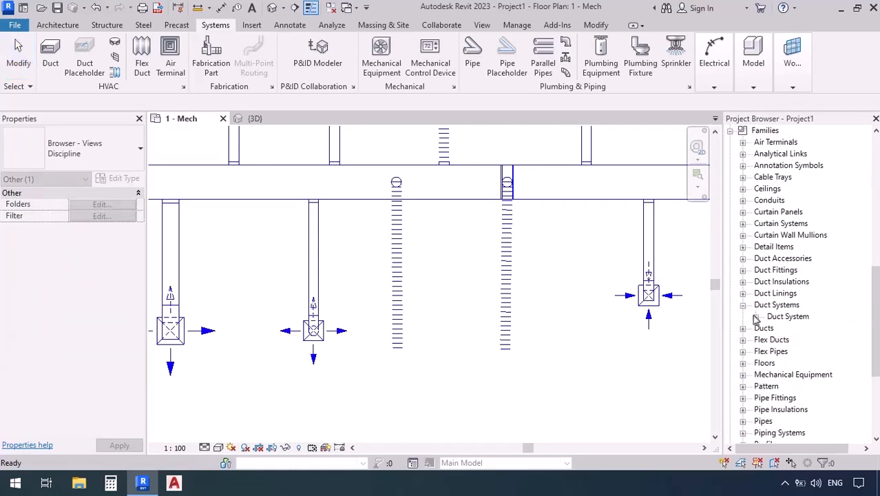
{"action": "left_click", "coordinate": [756, 317]}
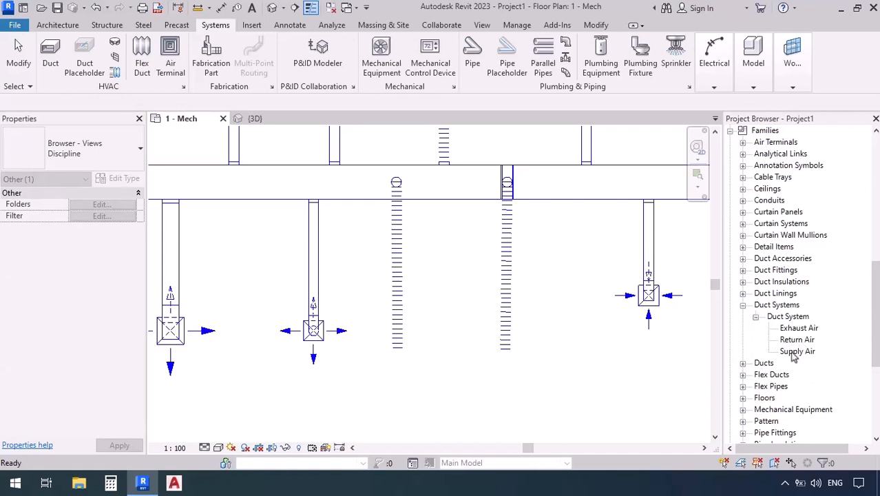
Duplicate the Supply Air duct system type and rename the copy SAD
{"action": "left_click", "coordinate": [795, 352]}
{"action": "right_click", "coordinate": [796, 352]}
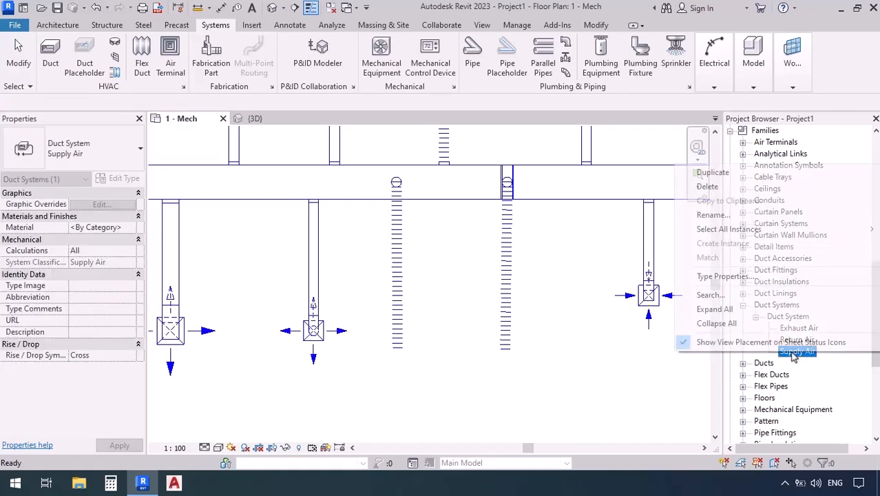
{"action": "left_click", "coordinate": [730, 173]}
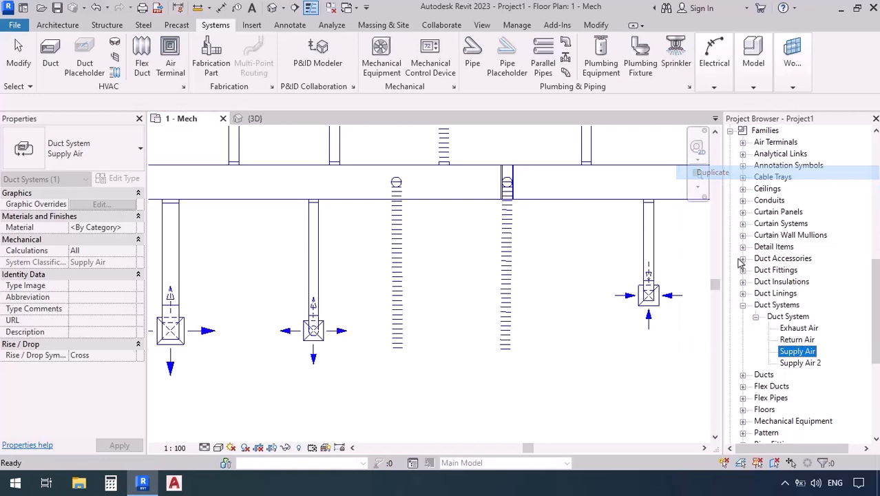
{"action": "right_click", "coordinate": [801, 364]}
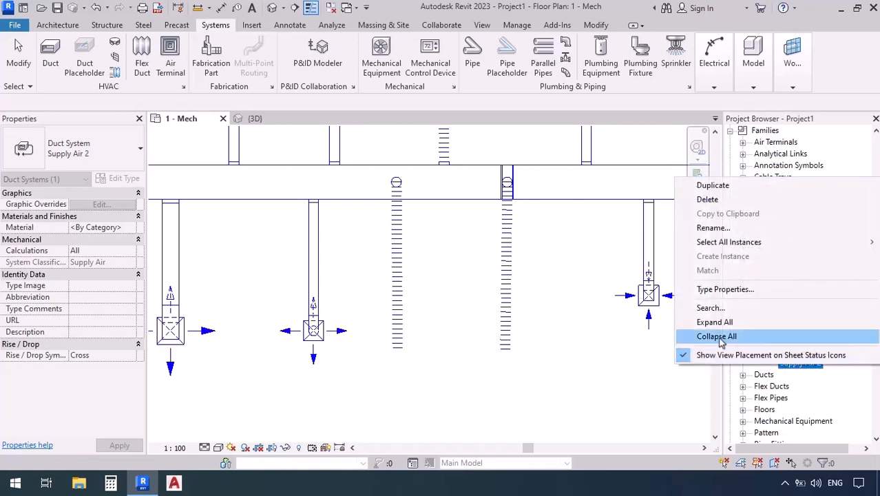
{"action": "left_click", "coordinate": [723, 228]}
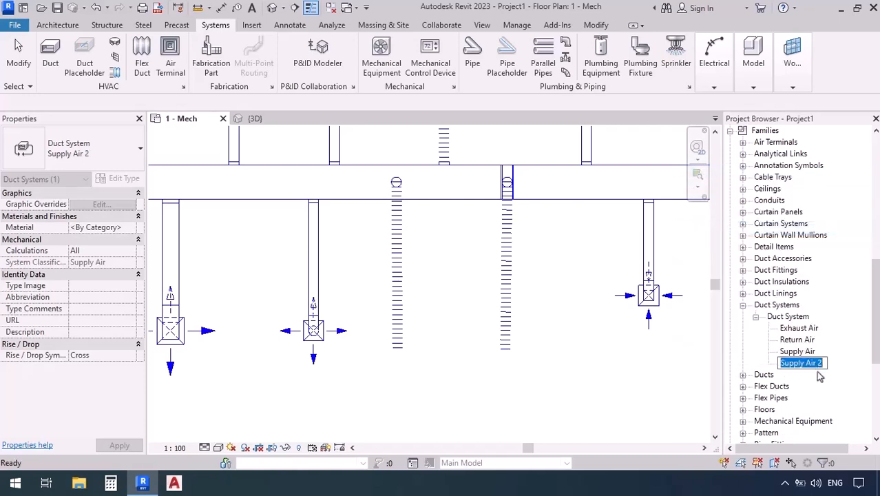
{"action": "type", "text": "SAD"}
{"action": "key", "text": "Return"}
Override the line color of the SAD duct system type to red in its graphic overrides
{"action": "key", "text": "Return"}
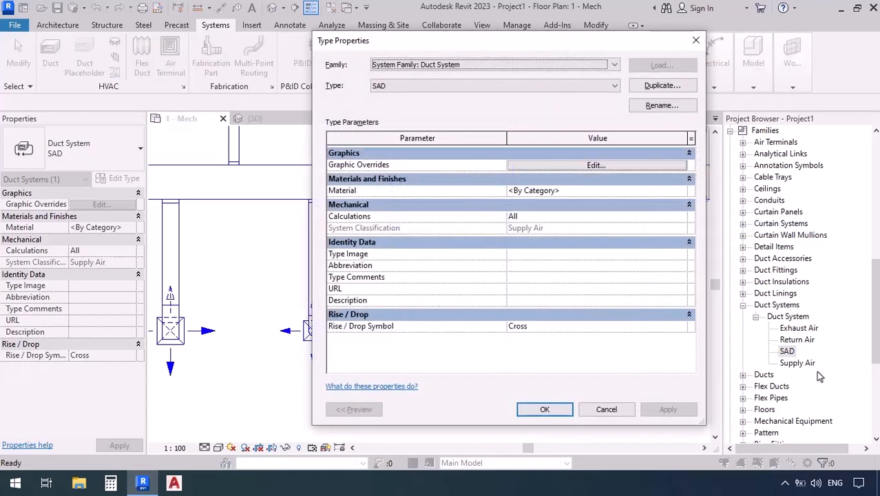
{"action": "left_click", "coordinate": [580, 167]}
{"action": "left_click", "coordinate": [528, 229]}
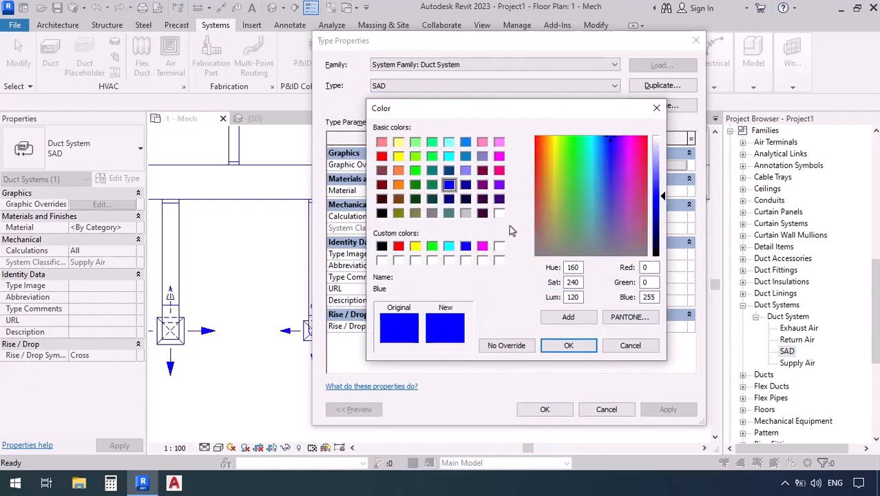
{"action": "left_click", "coordinate": [399, 246]}
{"action": "left_click", "coordinate": [567, 345]}
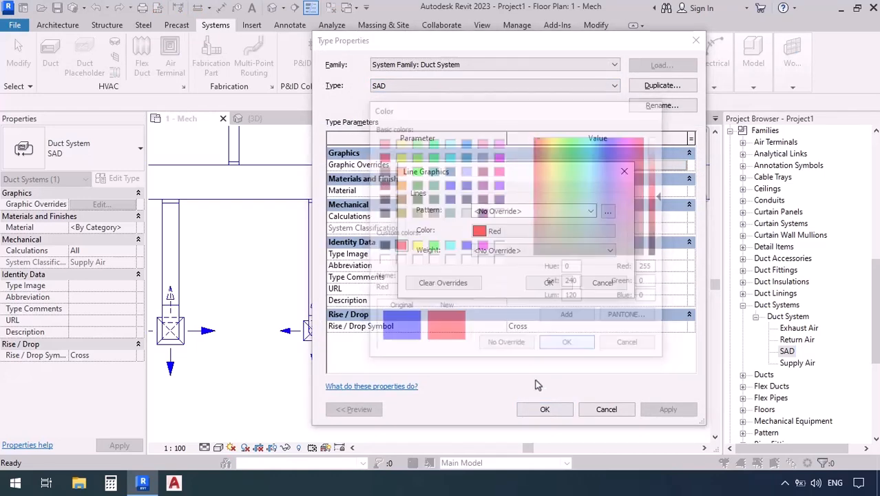
{"action": "left_click", "coordinate": [549, 285]}
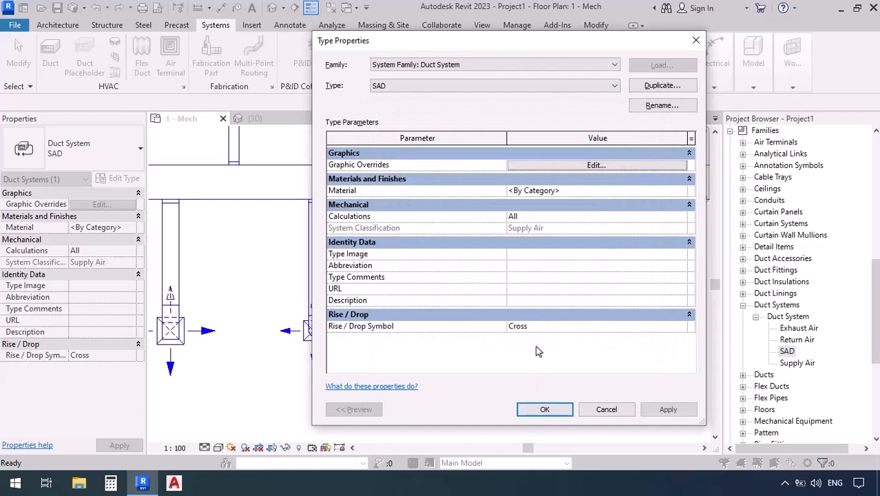
Accept the type properties of the SAD duct system and clear its selection
{"action": "left_click", "coordinate": [544, 409]}
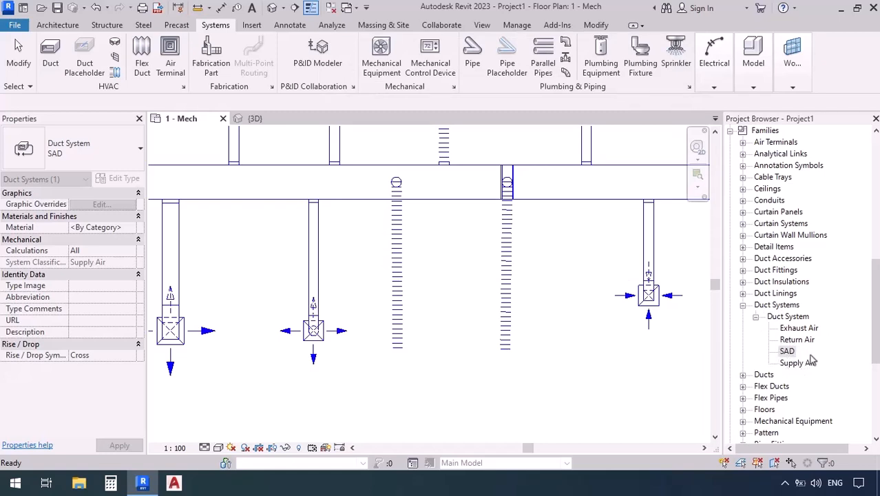
{"action": "scroll", "coordinate": [465, 364], "scroll_direction": "down", "scroll_amount": 2}
{"action": "left_click", "coordinate": [574, 337]}
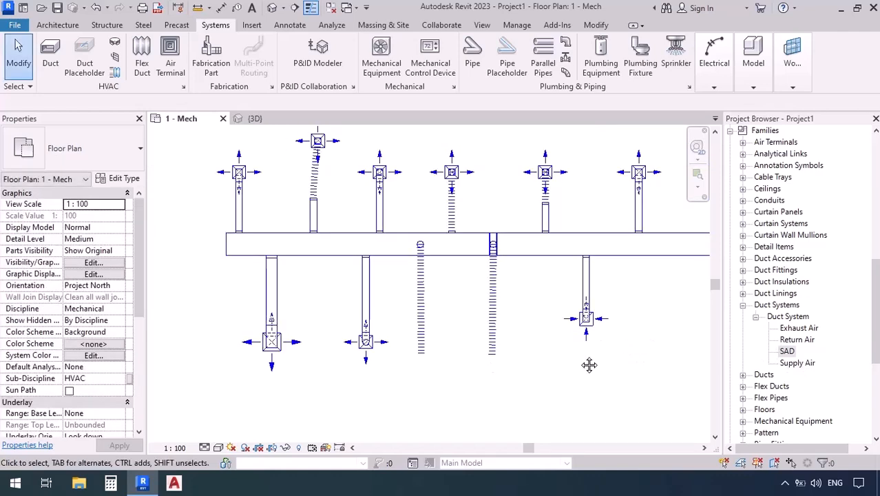
Draw a horizontal 600 x 600 rectangular duct about 4700 mm long in an empty area of the plan, using the SAD system type
{"action": "middle_click_drag", "start_coordinate": [590, 364], "coordinate": [422, 358]}
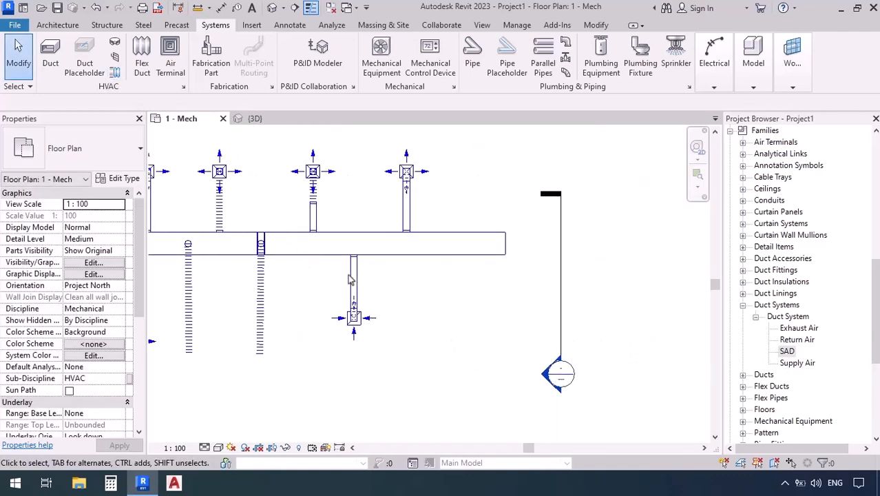
{"action": "scroll", "coordinate": [362, 331], "scroll_direction": "down", "scroll_amount": 3}
{"action": "middle_click_drag", "start_coordinate": [418, 442], "coordinate": [414, 339]}
{"action": "scroll", "coordinate": [377, 317], "scroll_direction": "up", "scroll_amount": 2}
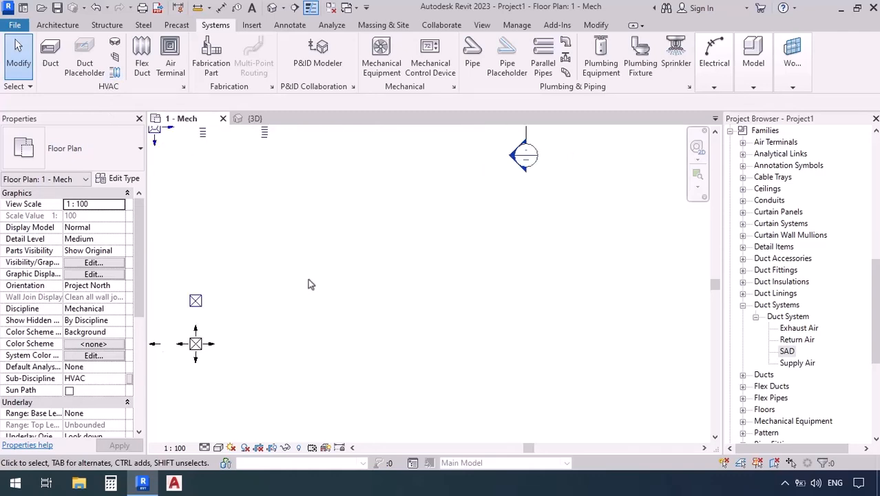
{"action": "scroll", "coordinate": [435, 377], "scroll_direction": "up", "scroll_amount": 1}
{"action": "key", "text": "d"}
{"action": "key", "text": "t"}
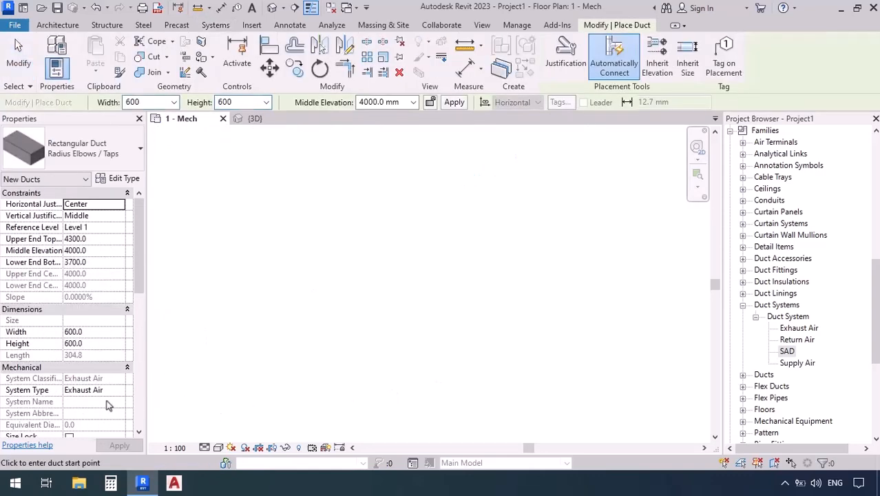
{"action": "left_click", "coordinate": [118, 391]}
{"action": "left_click", "coordinate": [119, 391]}
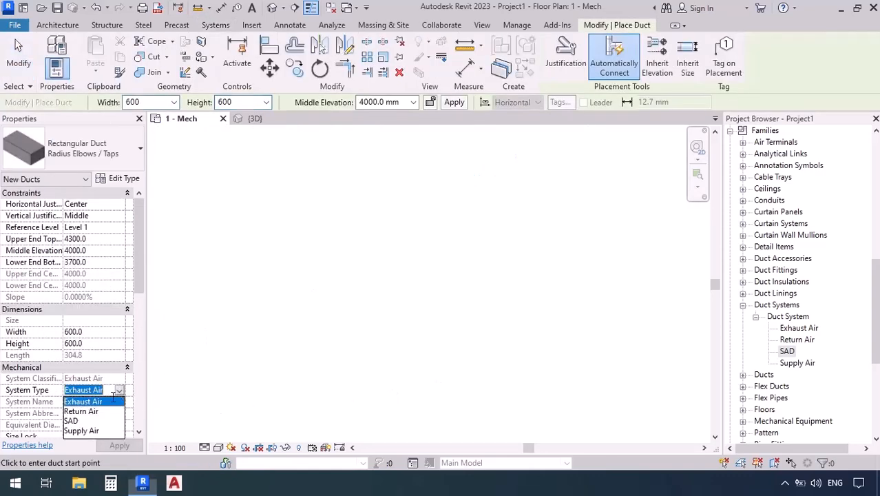
{"action": "left_click", "coordinate": [75, 420]}
{"action": "left_click", "coordinate": [336, 284]}
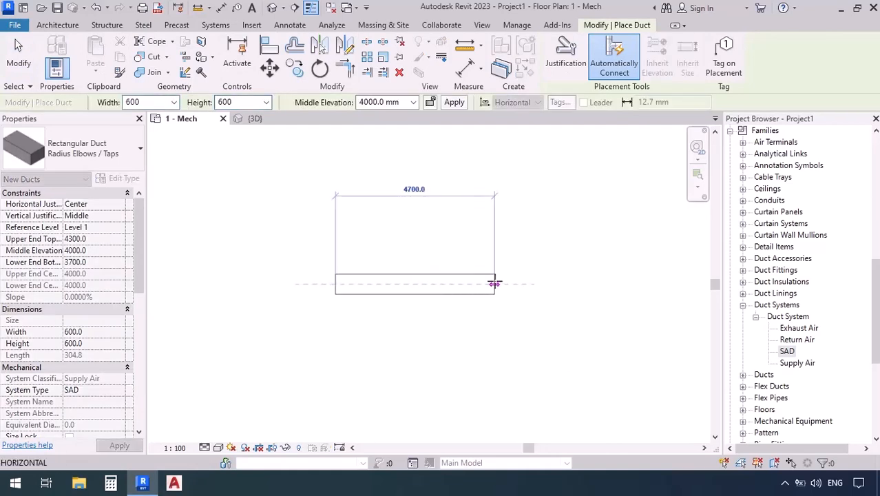
{"action": "left_click", "coordinate": [496, 283]}
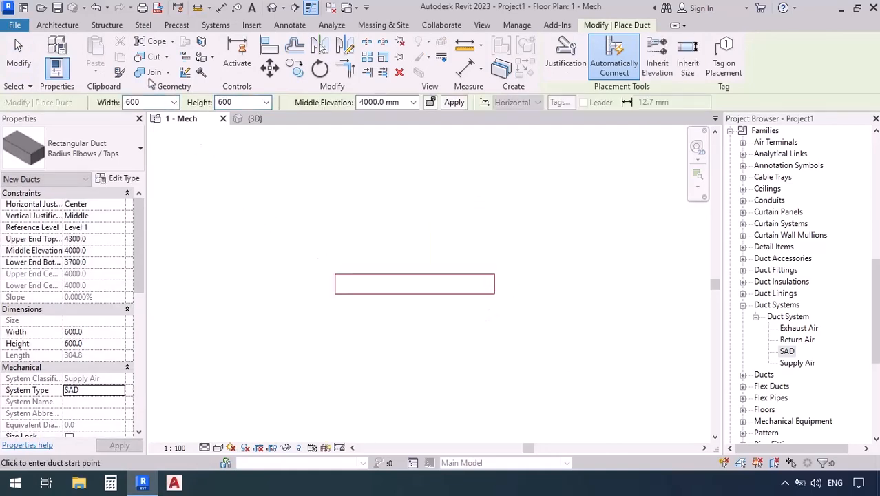
Place a 600 x 600 Face 300 x 300 Connection supply diffuser at 2000 mm elevation, centered below the red duct
{"action": "left_click", "coordinate": [216, 25]}
{"action": "left_click", "coordinate": [171, 56]}
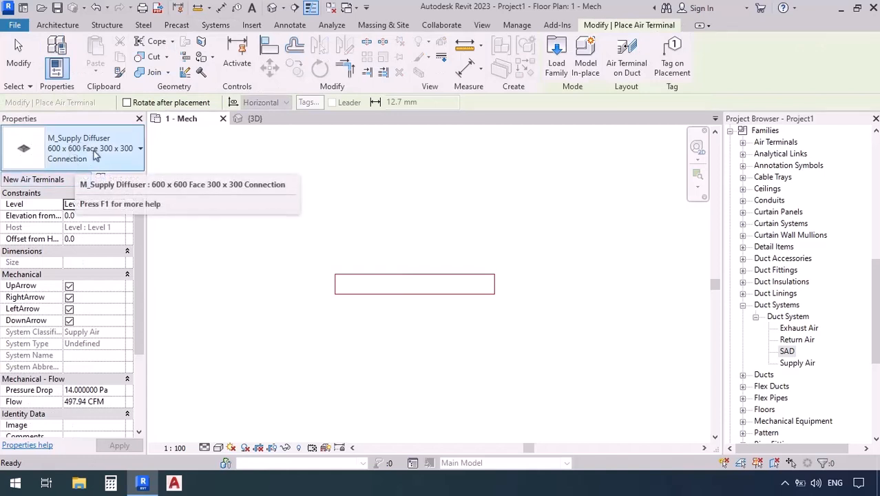
{"action": "left_click", "coordinate": [89, 217]}
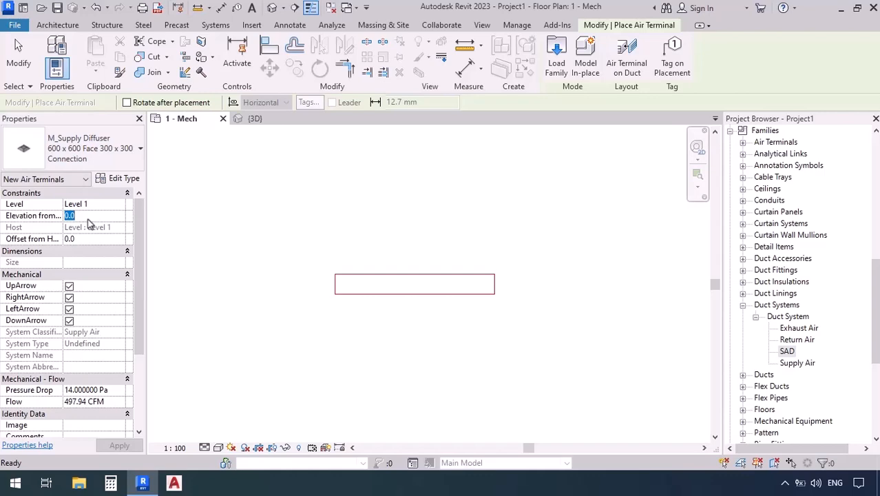
{"action": "type", "text": "2000"}
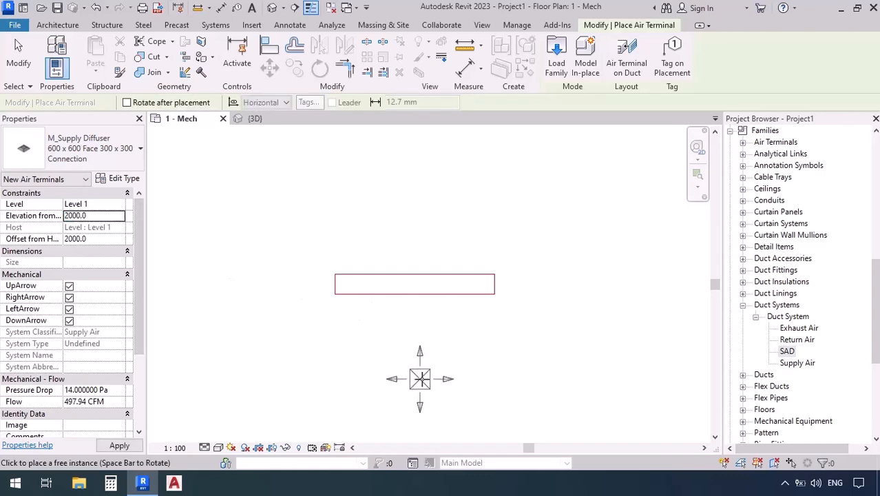
{"action": "left_click", "coordinate": [414, 376]}
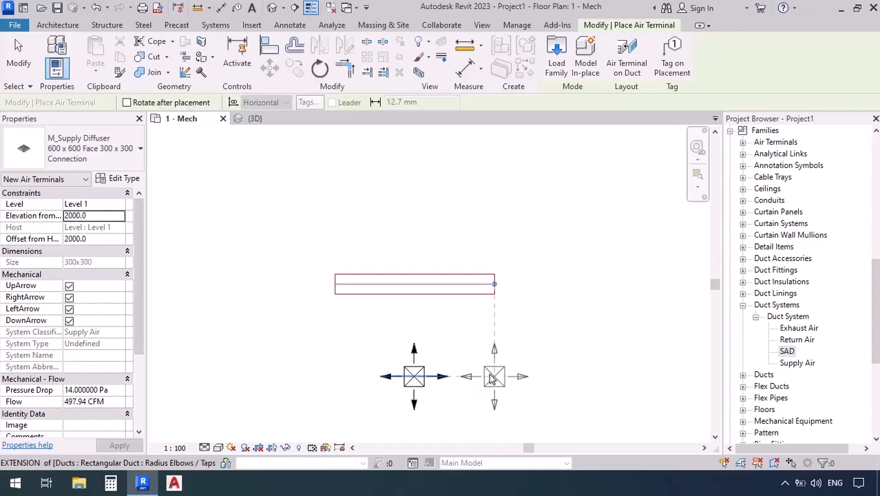
{"action": "key", "text": "Escape"}
{"action": "key", "text": "Escape"}
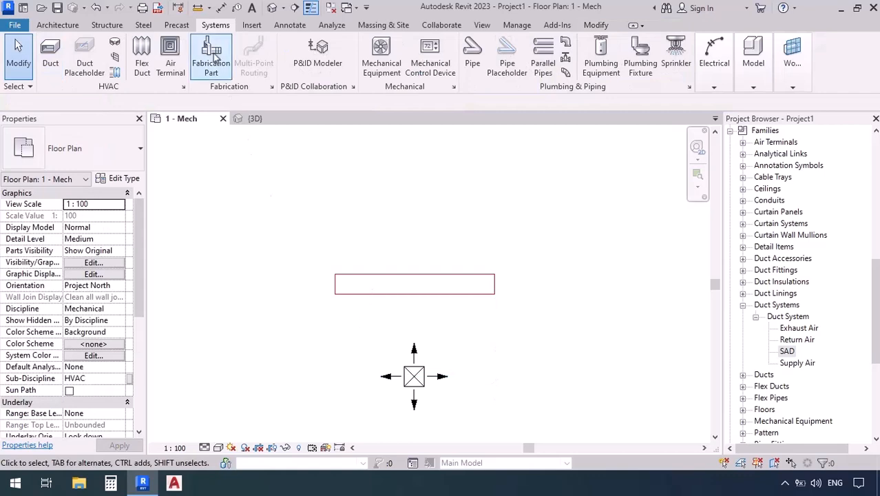
Connect the red duct's midpoint to the diffuser with a Flex - Round-Tap flex duct using the Oval flex pattern
{"action": "left_click", "coordinate": [142, 58]}
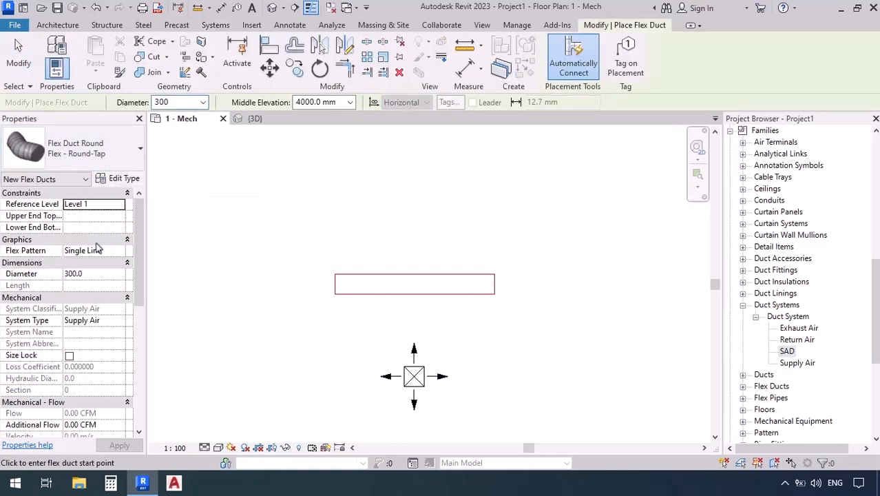
{"action": "left_click", "coordinate": [117, 252]}
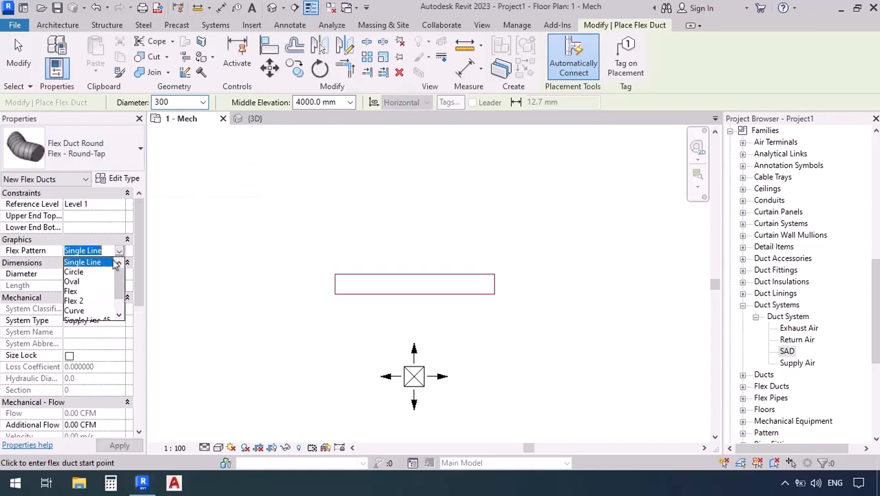
{"action": "left_click", "coordinate": [73, 281]}
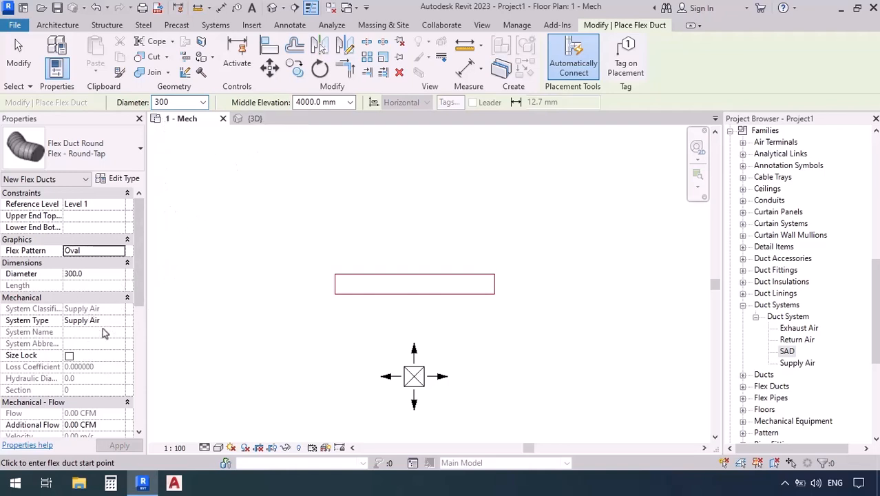
{"action": "left_click", "coordinate": [414, 285]}
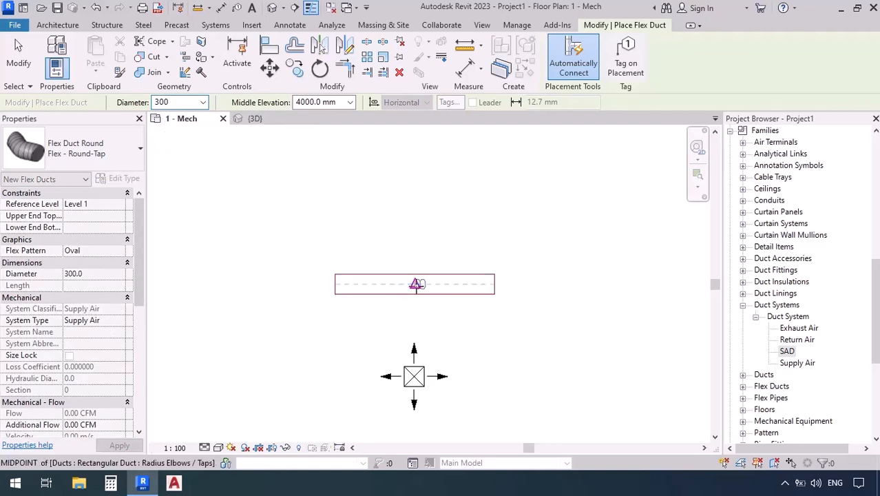
{"action": "left_click", "coordinate": [414, 376]}
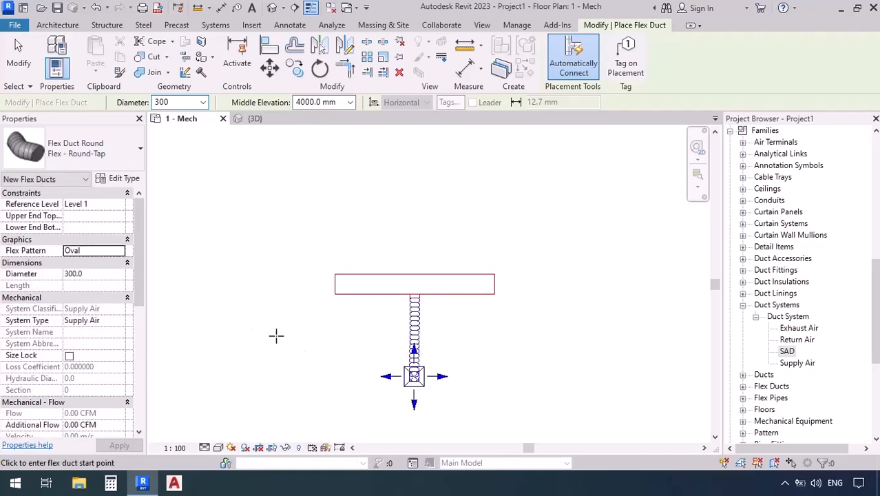
{"action": "key", "text": "Escape"}
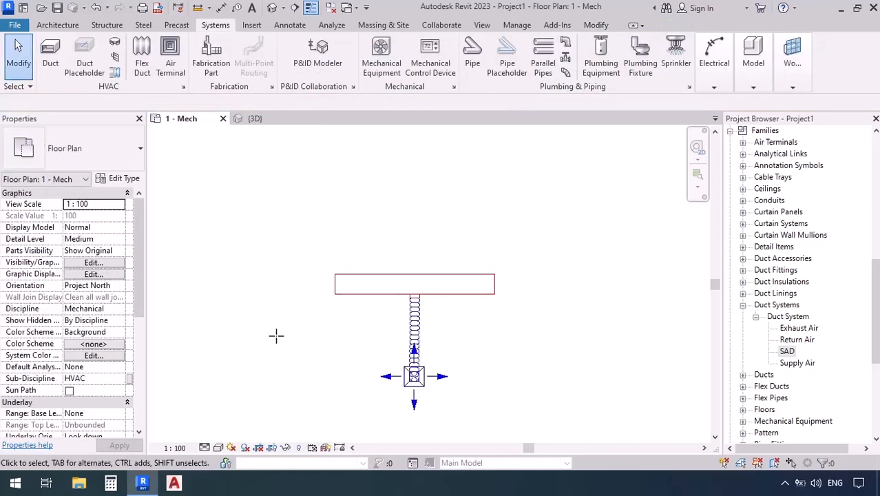
Set the System Type of the new oval-pattern flex duct to SAD and deselect it
{"action": "scroll", "coordinate": [302, 344], "scroll_direction": "up", "scroll_amount": 2}
{"action": "middle_click_drag", "start_coordinate": [314, 365], "coordinate": [287, 326]}
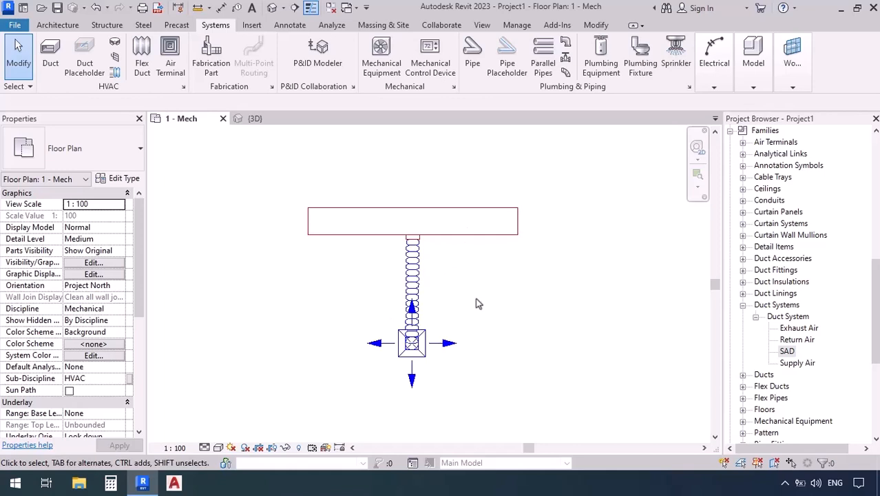
{"action": "left_click", "coordinate": [423, 294]}
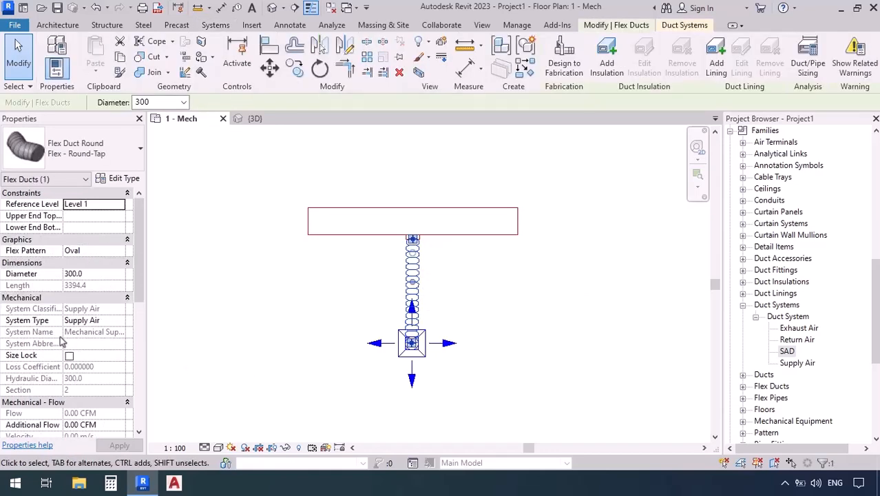
{"action": "left_click", "coordinate": [120, 321]}
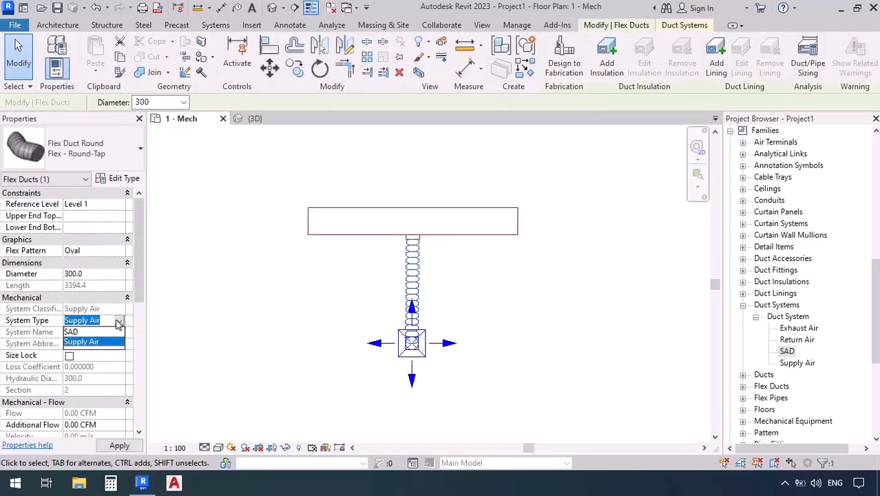
{"action": "left_click", "coordinate": [73, 332]}
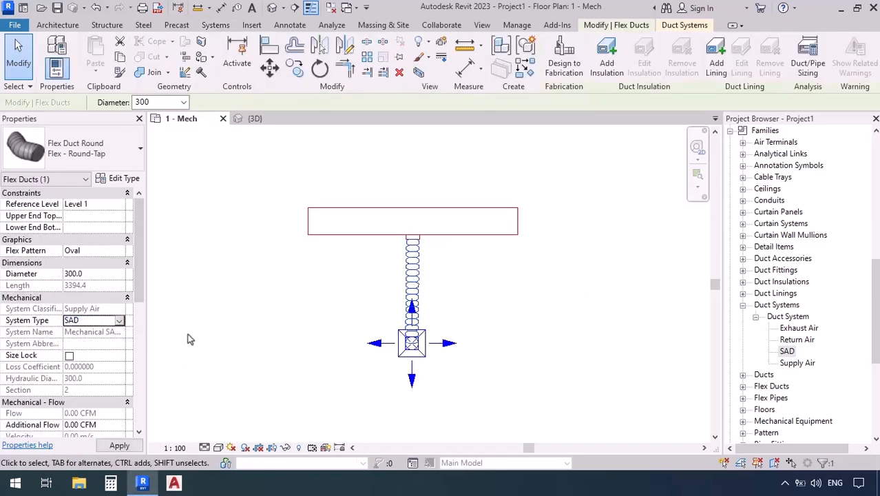
{"action": "left_click", "coordinate": [262, 336]}
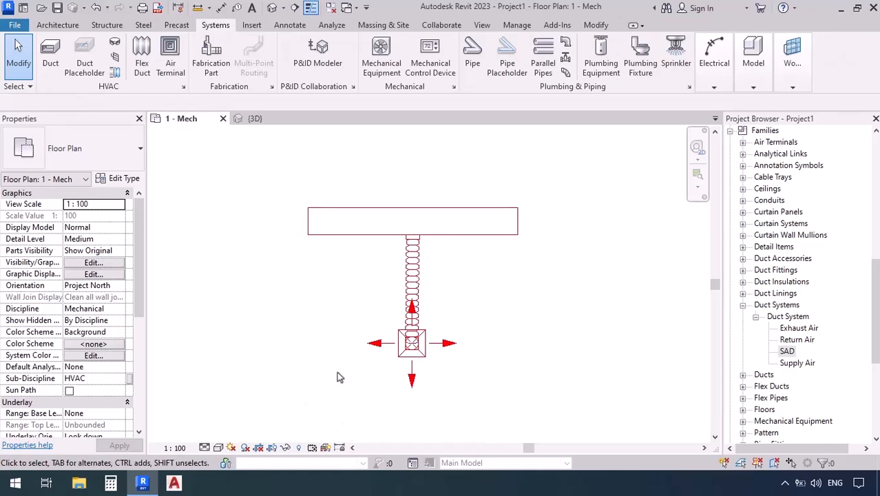
Open the section marker's view, look at the 3D view, and return to the 1 - Mech floor plan
{"action": "scroll", "coordinate": [383, 386], "scroll_direction": "down", "scroll_amount": 5}
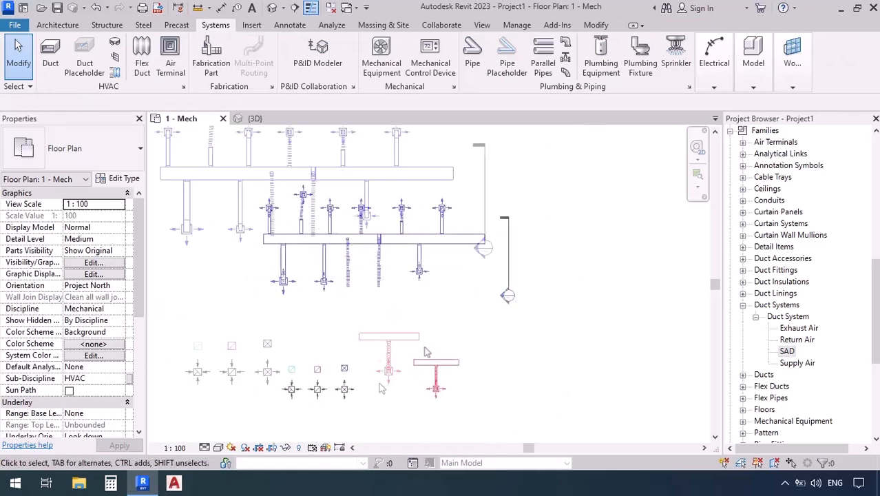
{"action": "left_click", "coordinate": [507, 261]}
{"action": "right_click", "coordinate": [508, 262]}
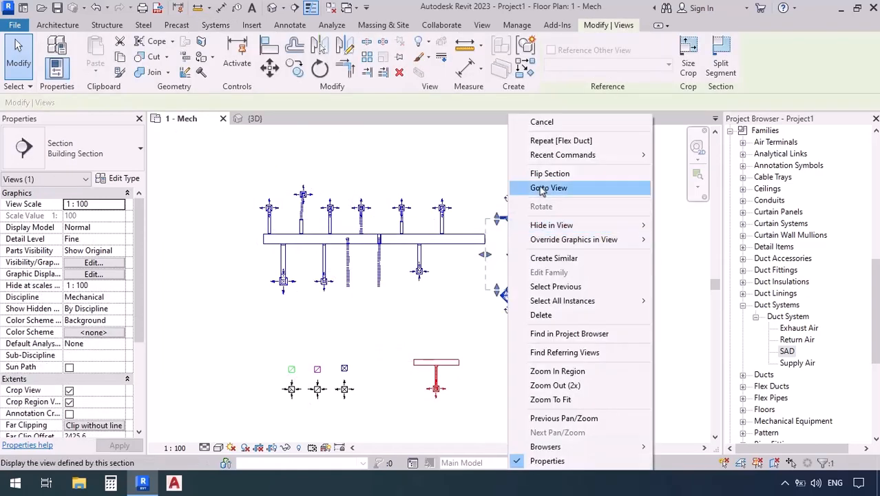
{"action": "left_click", "coordinate": [525, 189]}
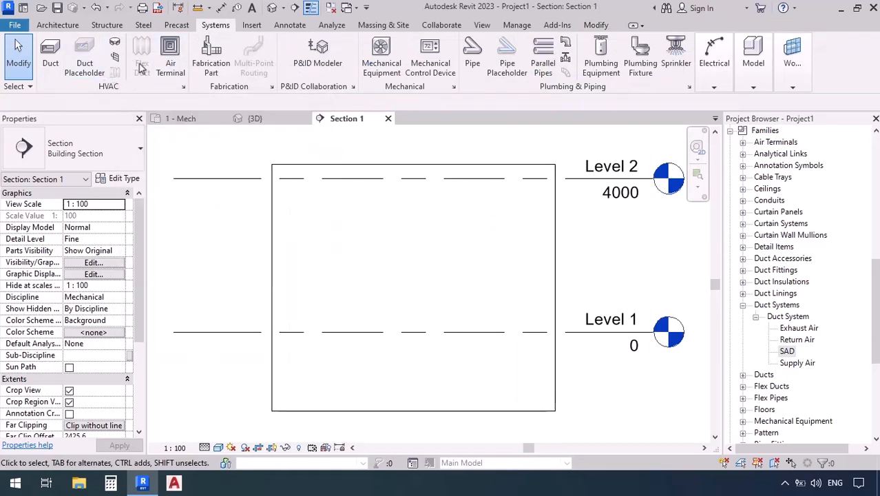
{"action": "left_click", "coordinate": [253, 120]}
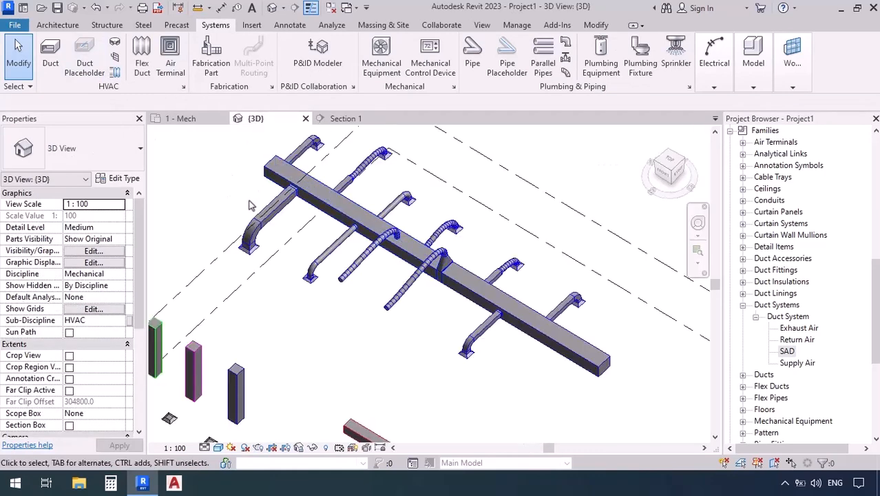
{"action": "left_click", "coordinate": [173, 119]}
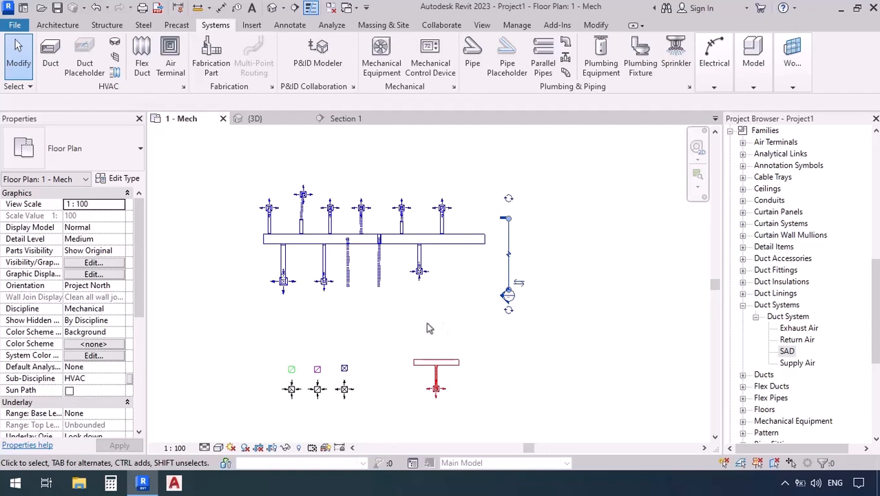
Try a view scale of 1:2000 on the floor plan and examine how the flex ducts display
{"action": "left_click", "coordinate": [175, 448]}
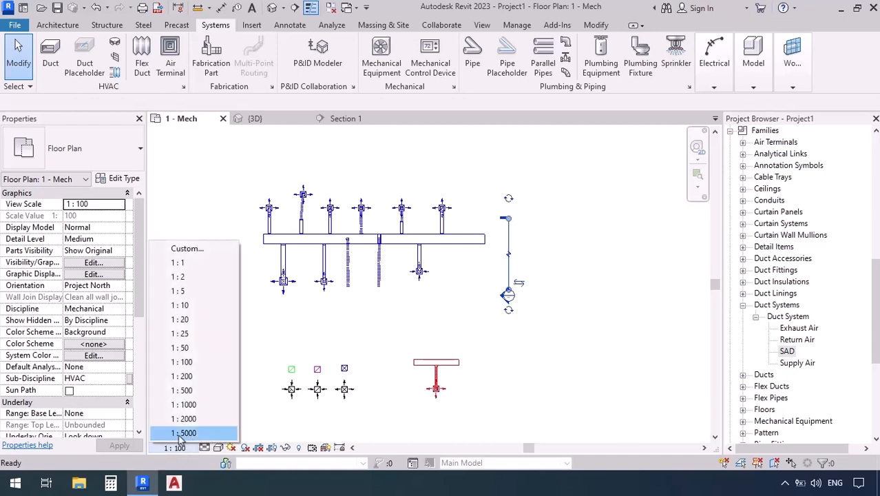
{"action": "left_click", "coordinate": [184, 419]}
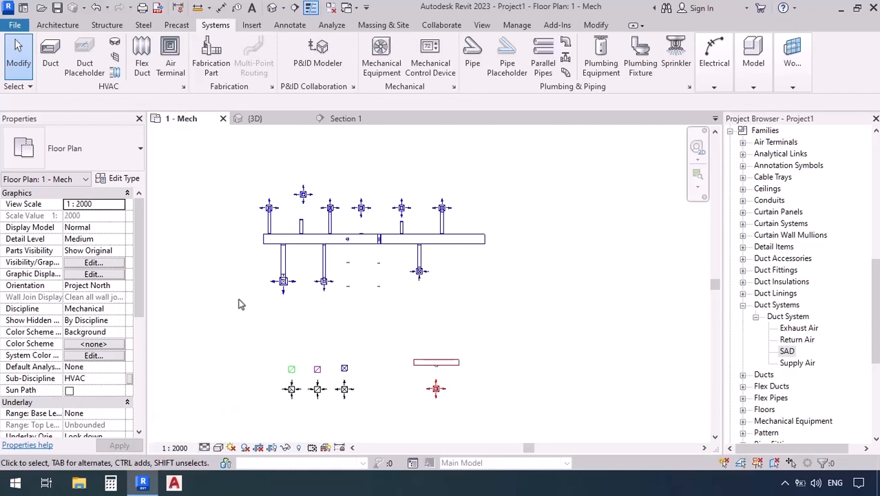
{"action": "scroll", "coordinate": [290, 193], "scroll_direction": "up", "scroll_amount": 5}
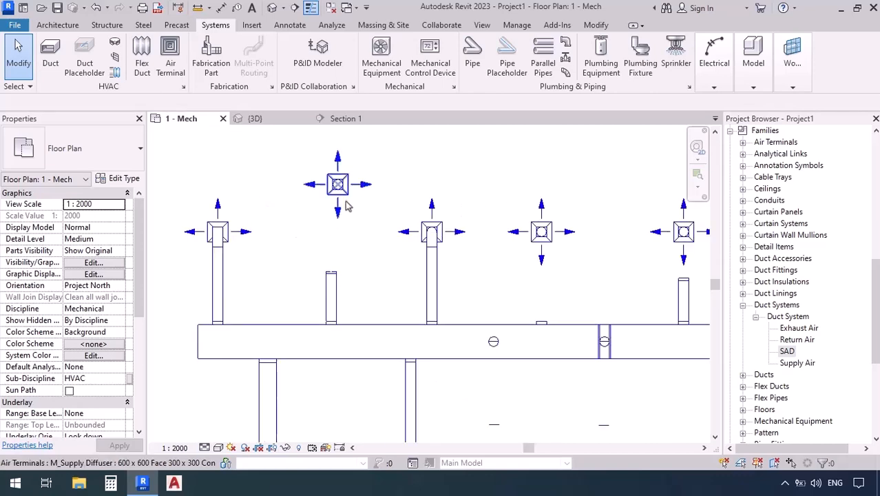
{"action": "middle_click_drag", "start_coordinate": [296, 281], "coordinate": [335, 290]}
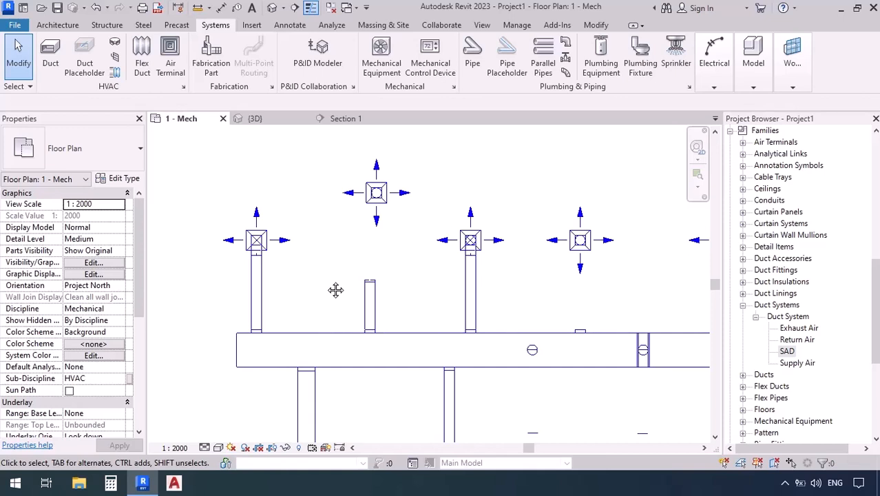
{"action": "scroll", "coordinate": [336, 290], "scroll_direction": "down", "scroll_amount": 2}
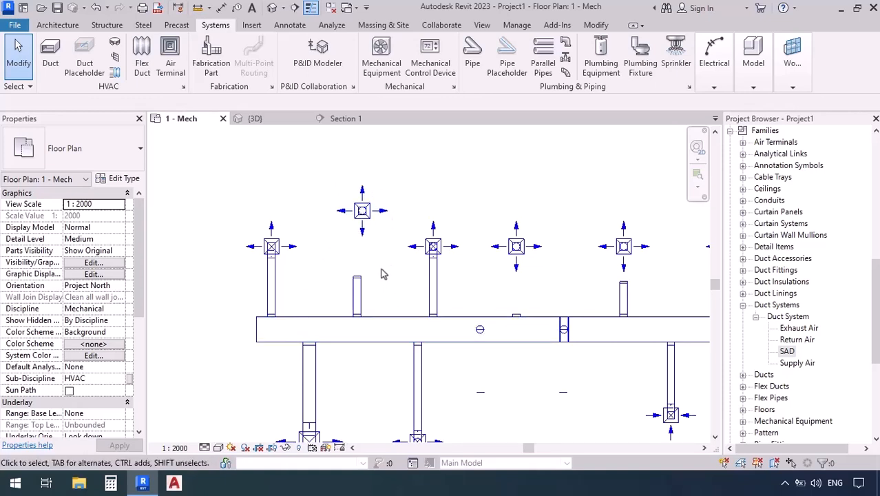
Restore the floor plan's view scale to 1:100 and view the whole duct layout
{"action": "left_click", "coordinate": [176, 449]}
{"action": "left_click", "coordinate": [182, 361]}
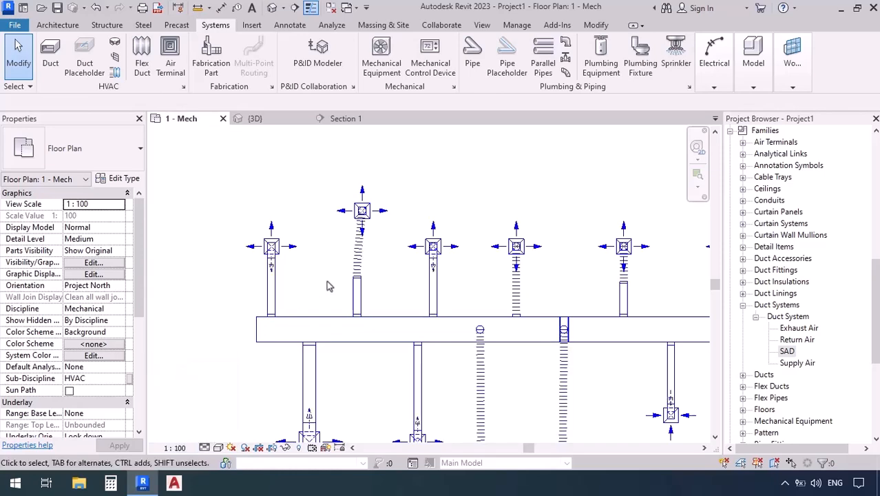
{"action": "scroll", "coordinate": [326, 280], "scroll_direction": "down", "scroll_amount": 2}
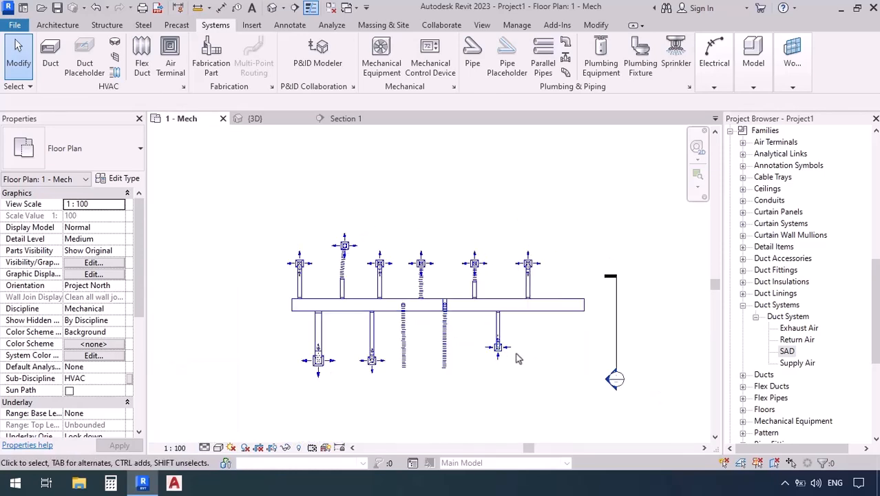
{"action": "scroll", "coordinate": [493, 363], "scroll_direction": "down", "scroll_amount": 1}
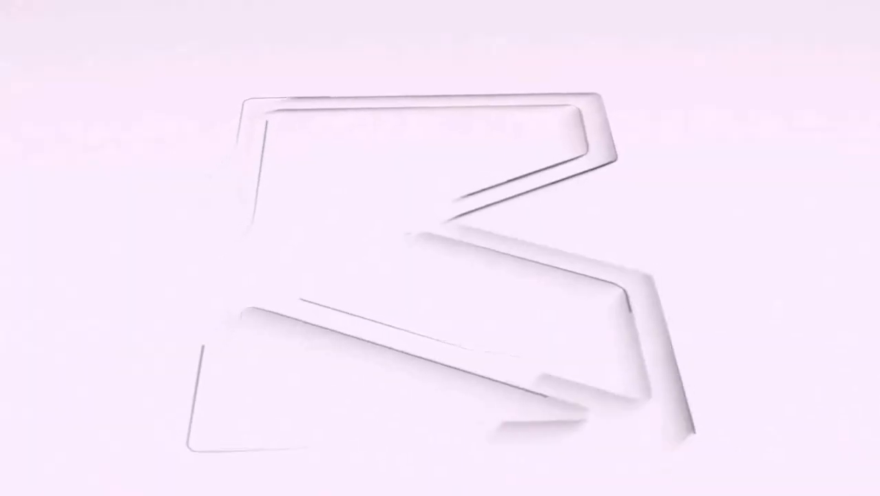